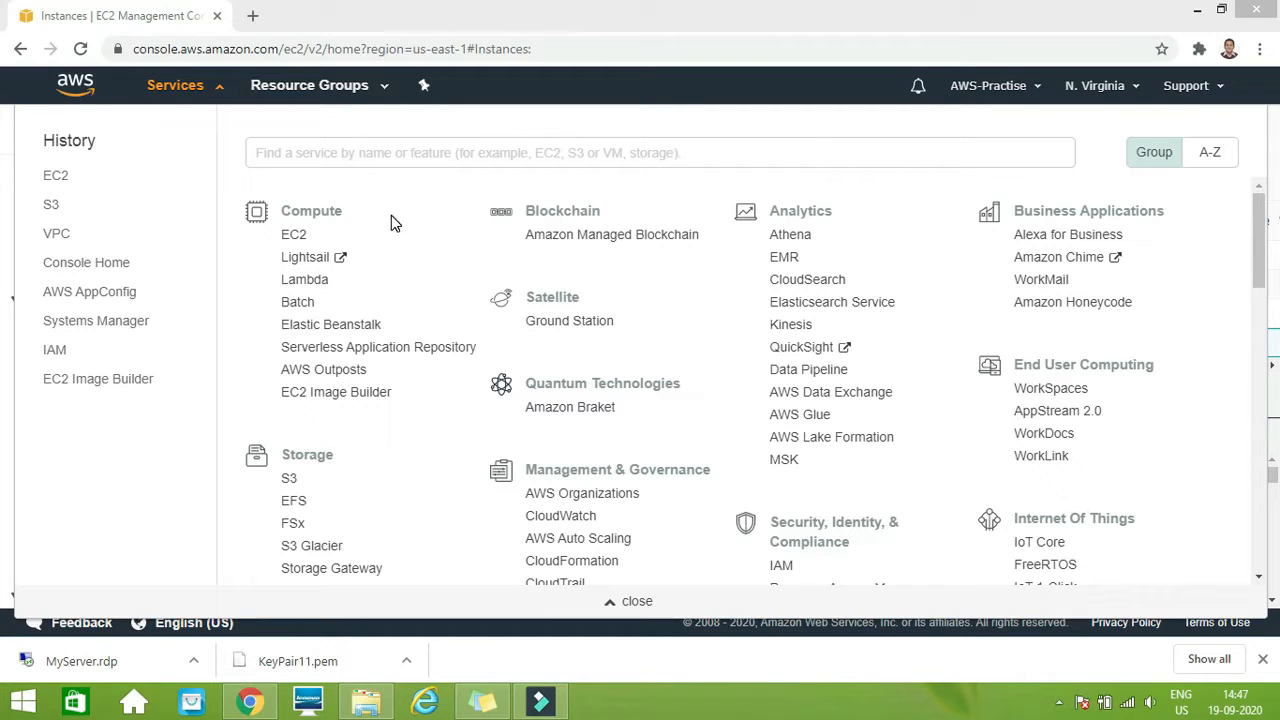
Step: Open the EC2 instances list and start launching a new instance
left_click(294, 237)
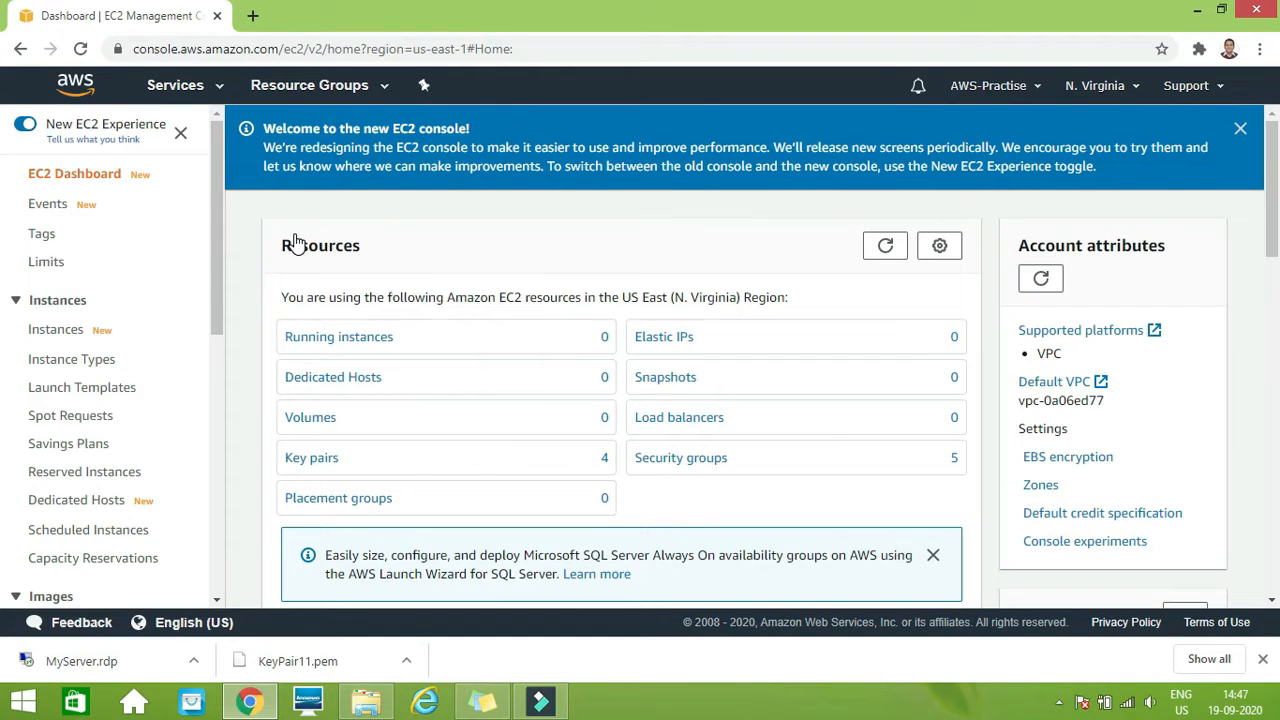
left_click(55, 330)
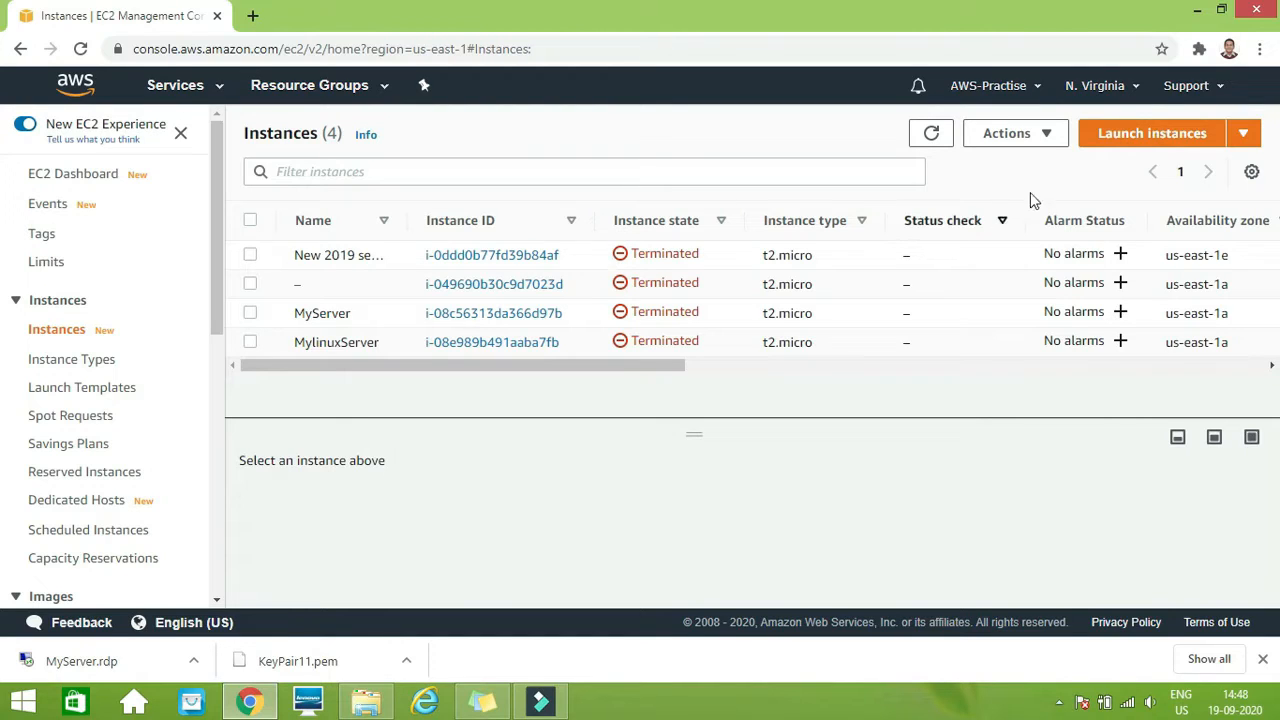
left_click(1134, 140)
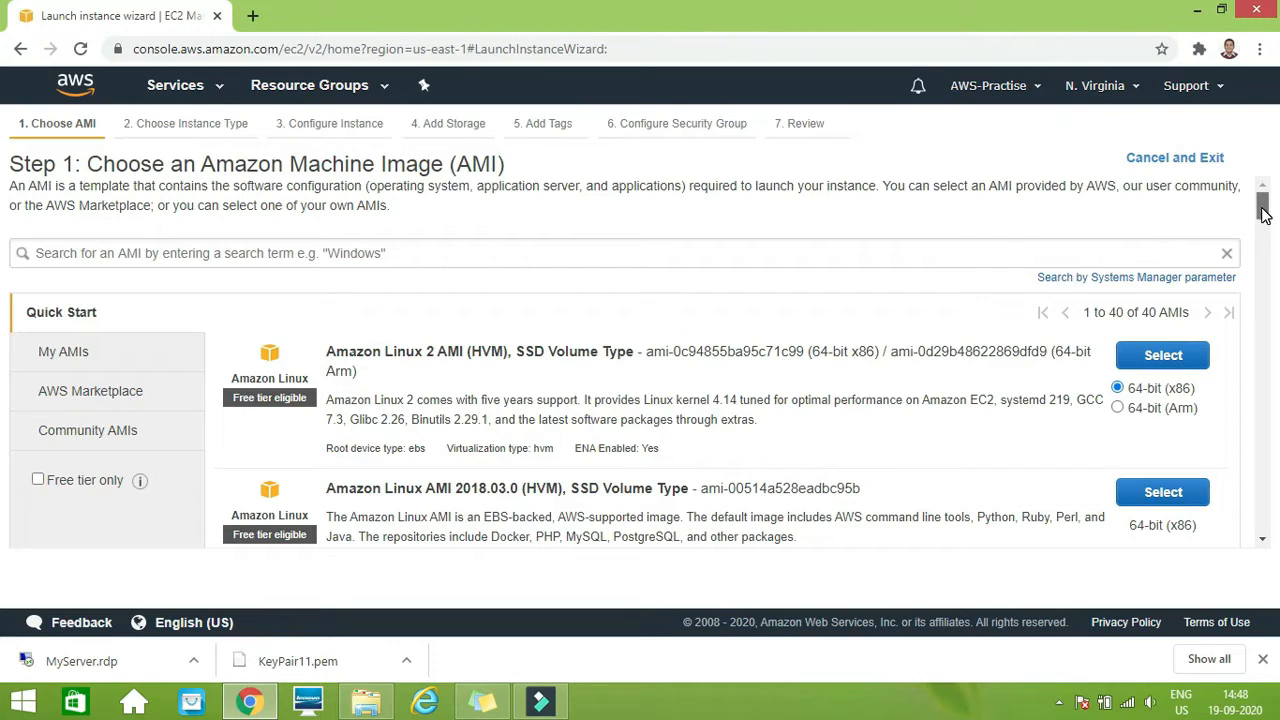
Step: Choose Amazon Linux AMI 2018.03.0 (HVM), keep the t2.micro instance type, and proceed to the launch review
scroll(1263, 213, "down", 1)
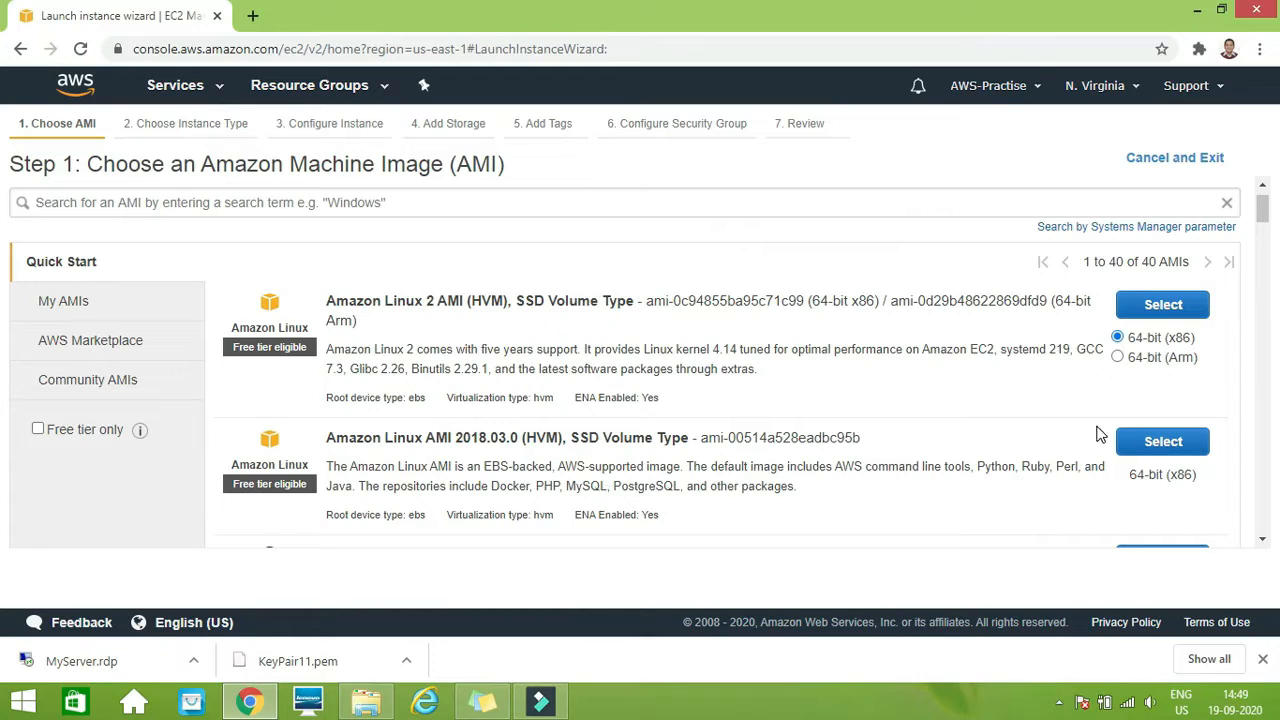
left_click(1152, 451)
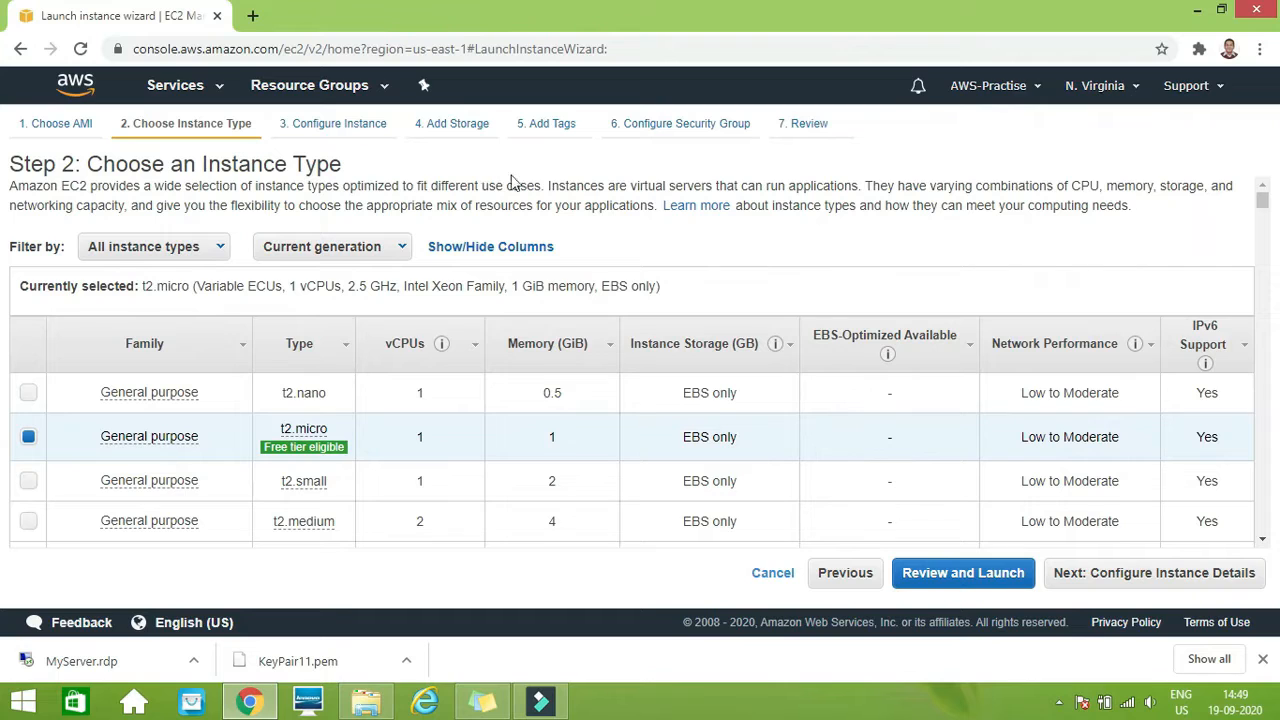
left_click(963, 574)
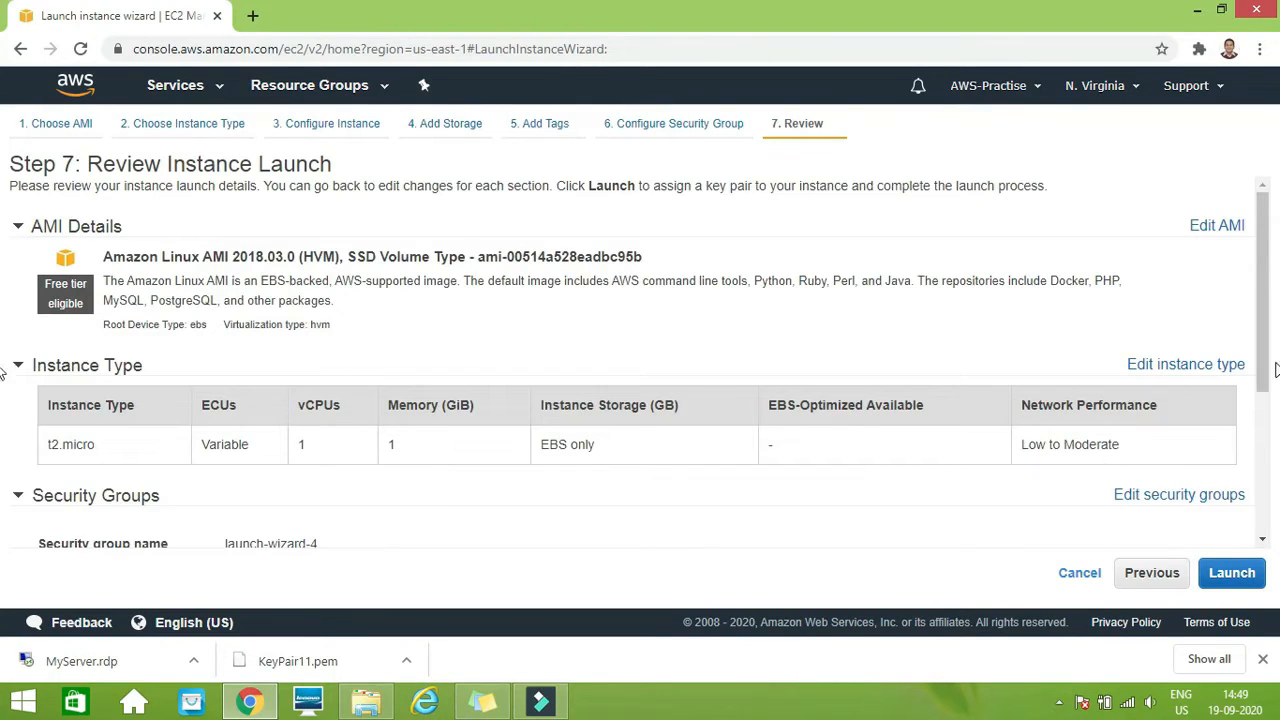
Step: Launch the instance with the existing key pair KeyPair11, acknowledging access to its private key file
left_click_drag(1270, 324, 1269, 480)
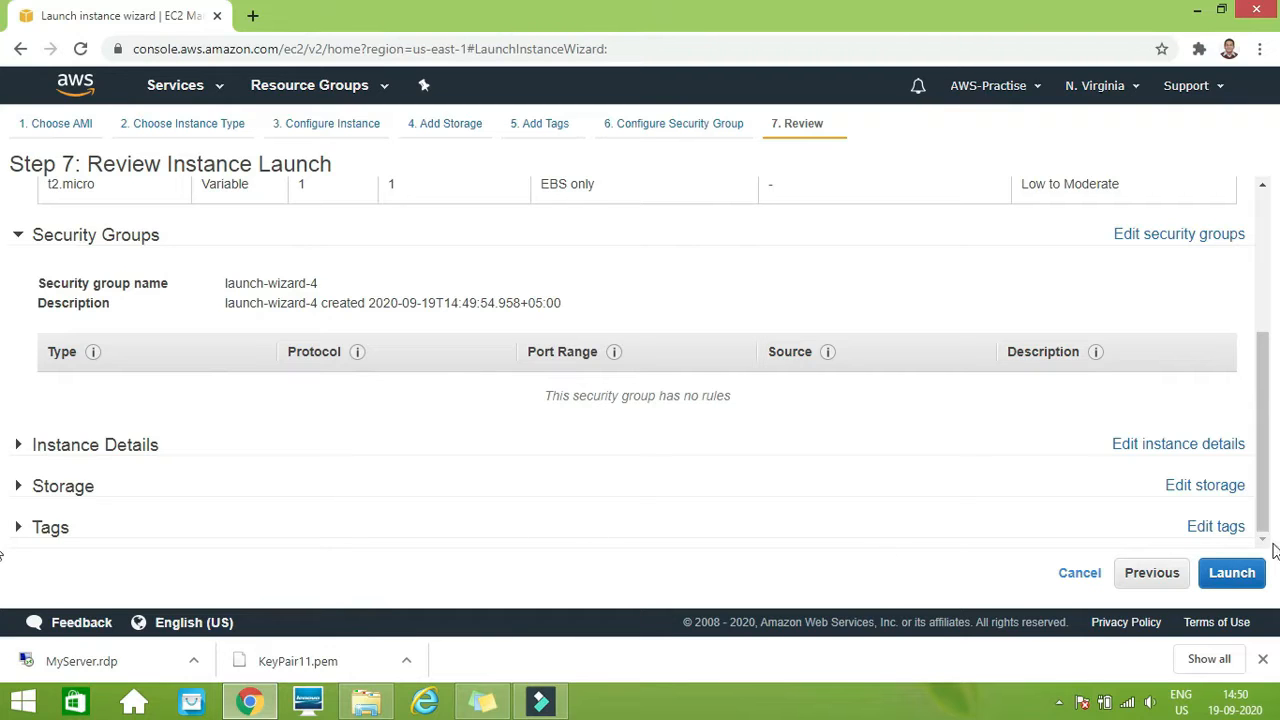
left_click(1246, 577)
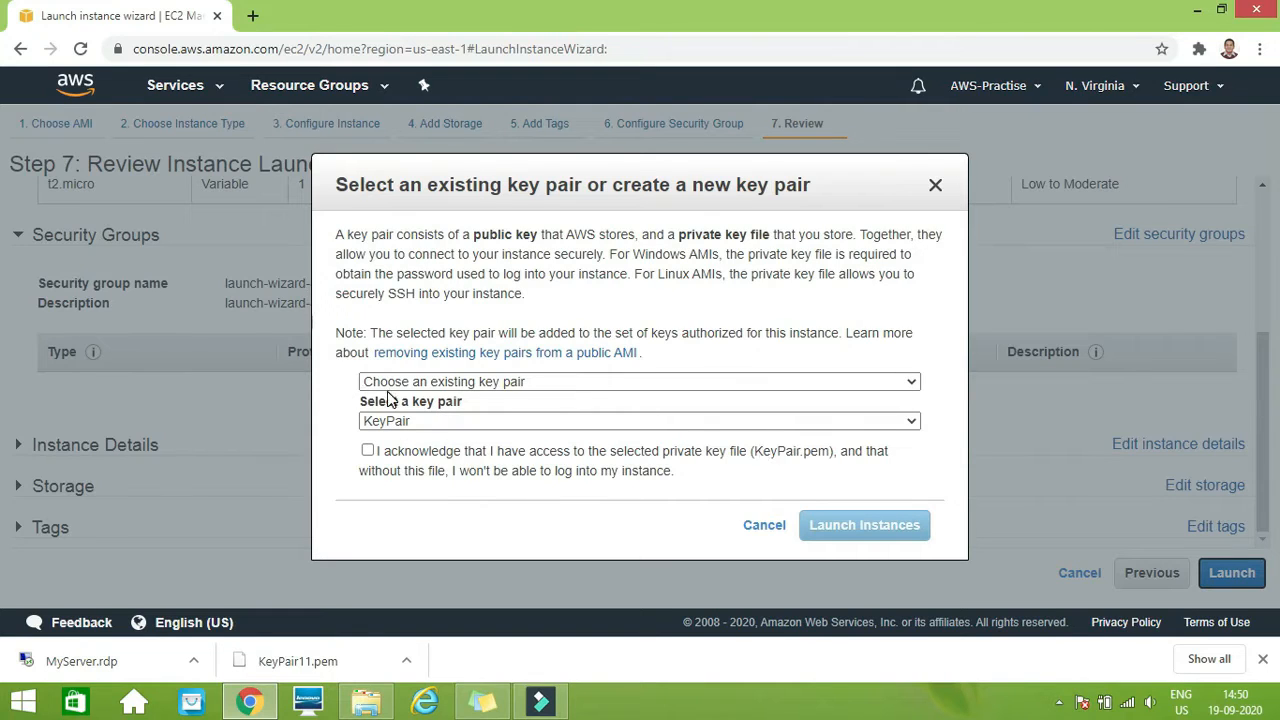
left_click(458, 421)
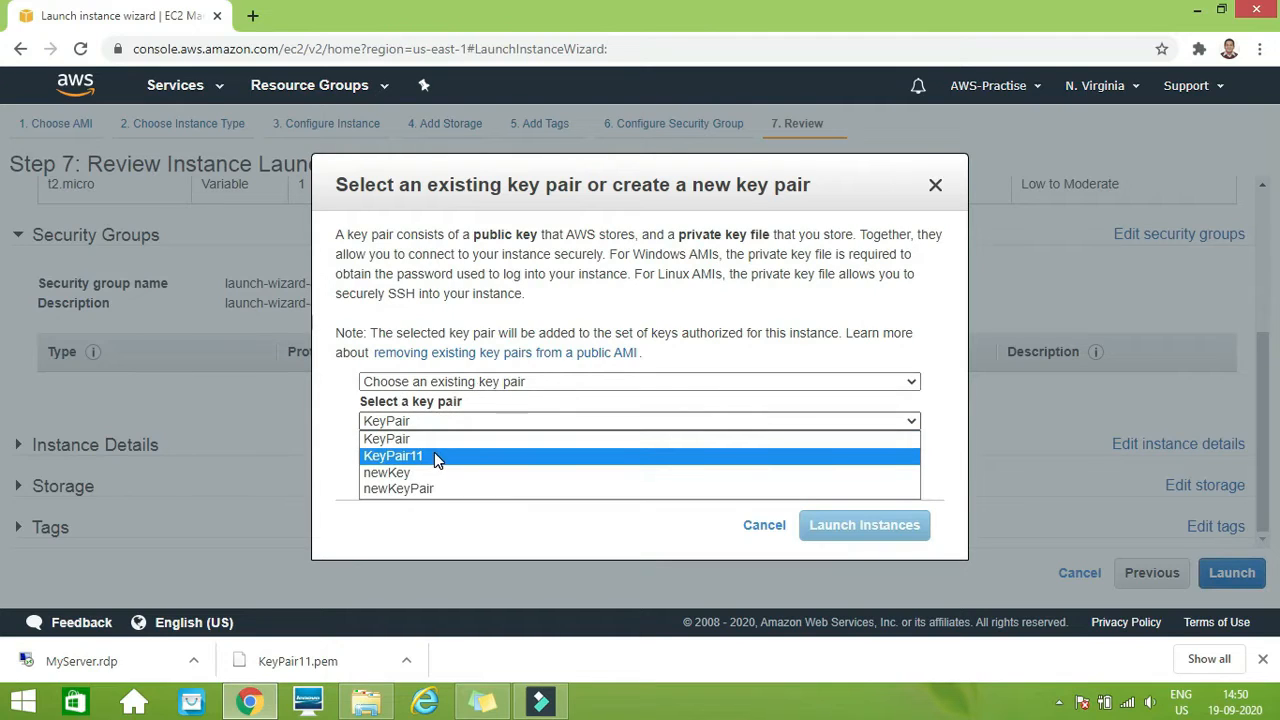
left_click(434, 455)
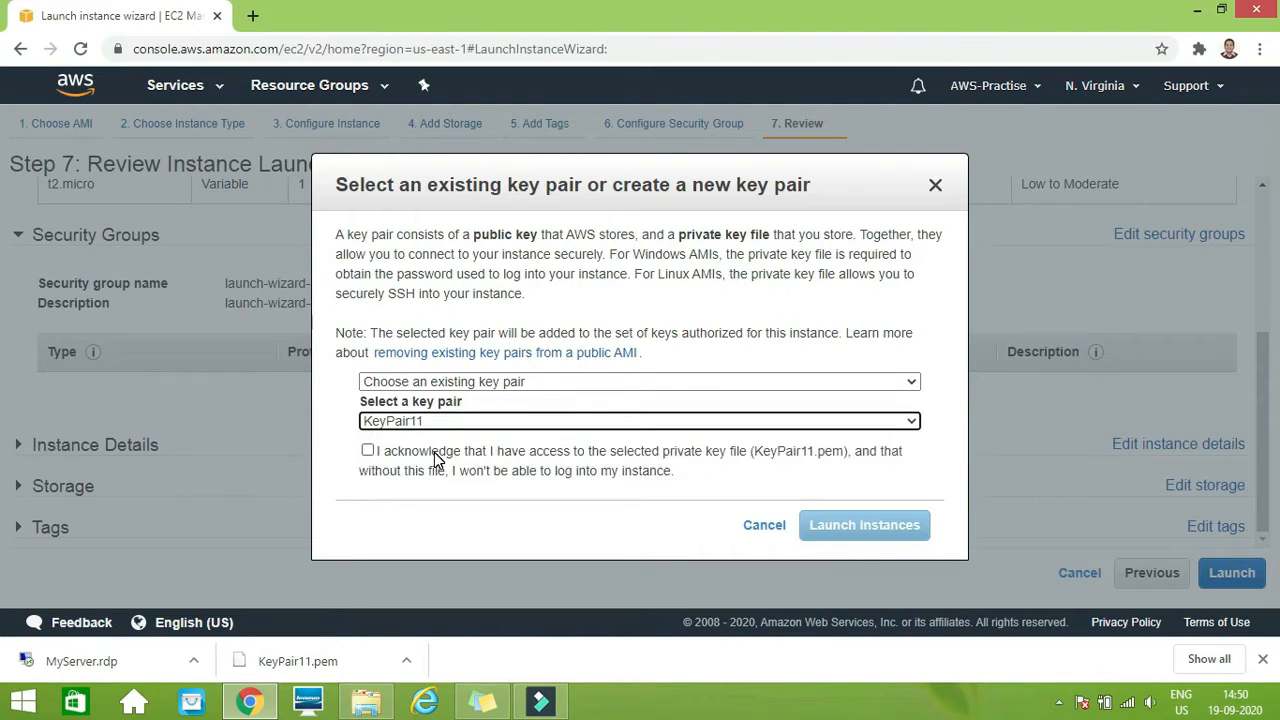
left_click(570, 382)
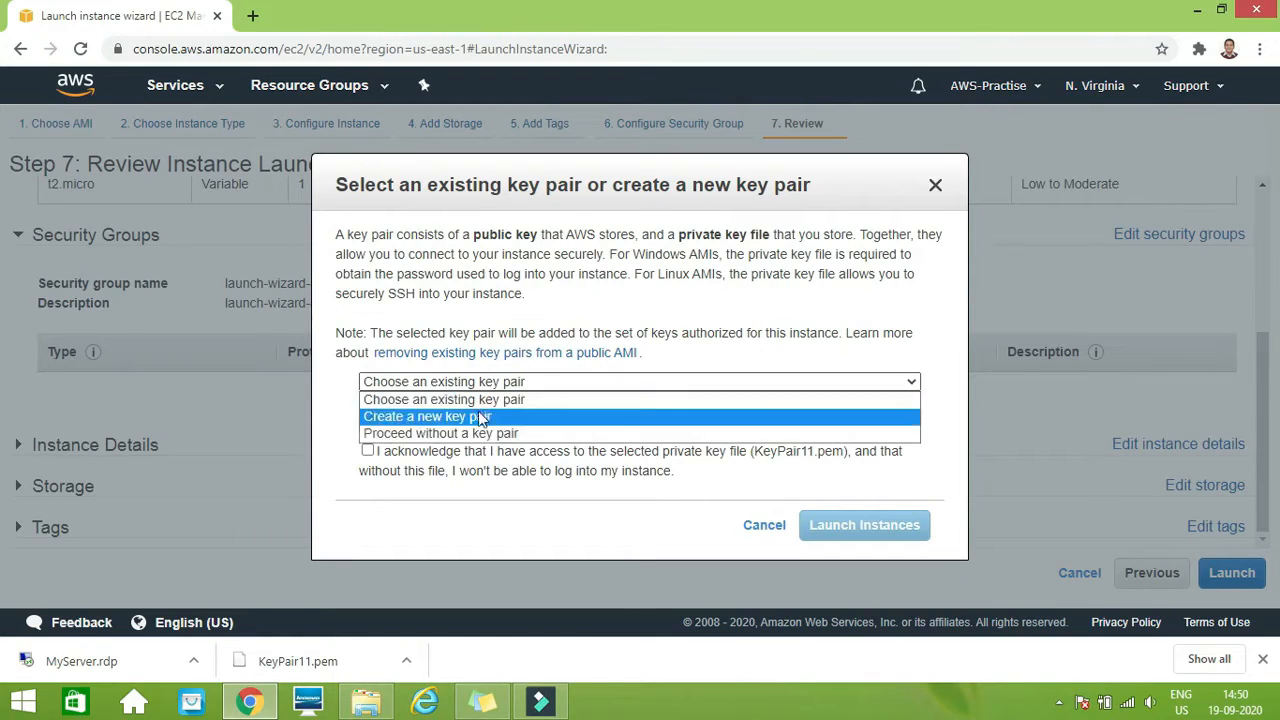
left_click(342, 416)
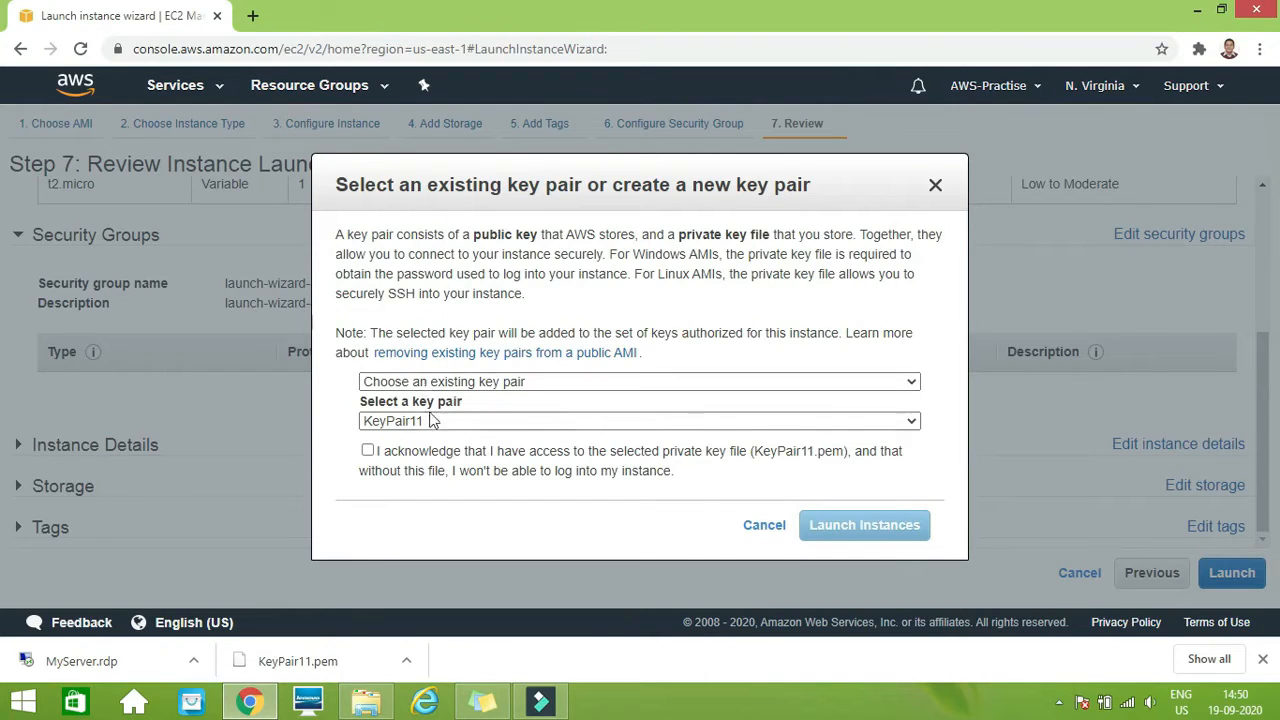
left_click(368, 451)
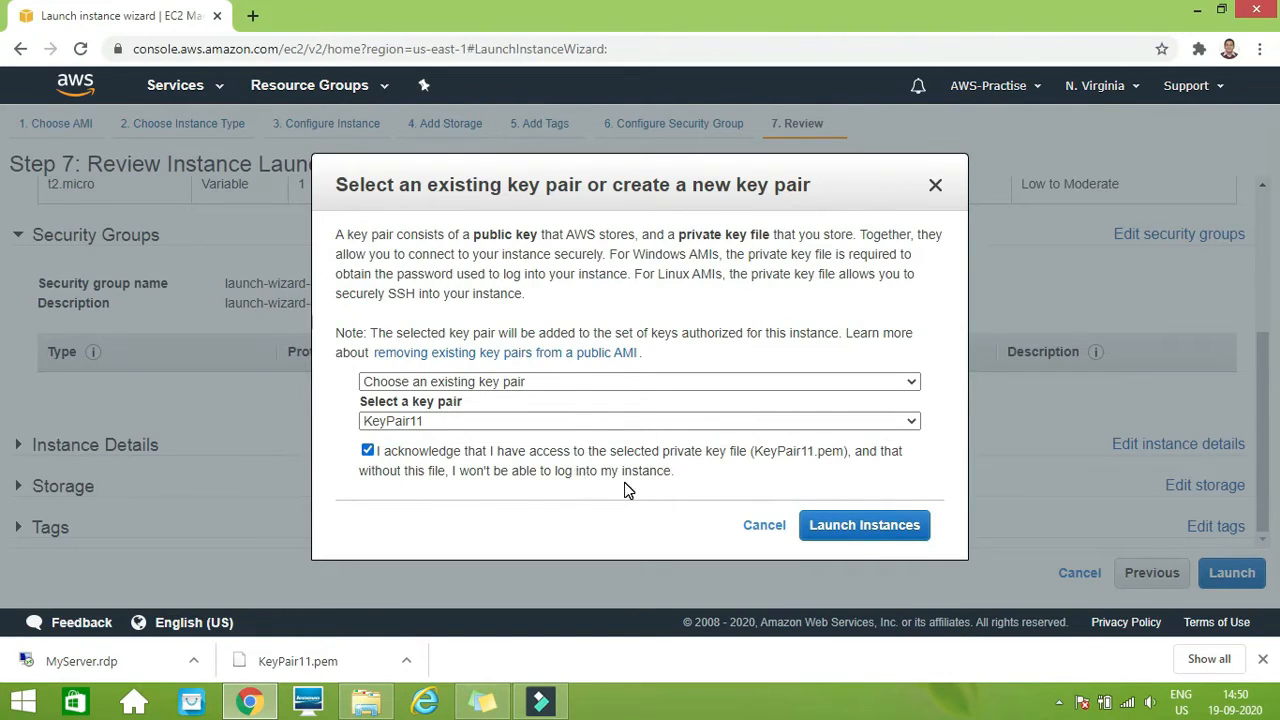
left_click(842, 530)
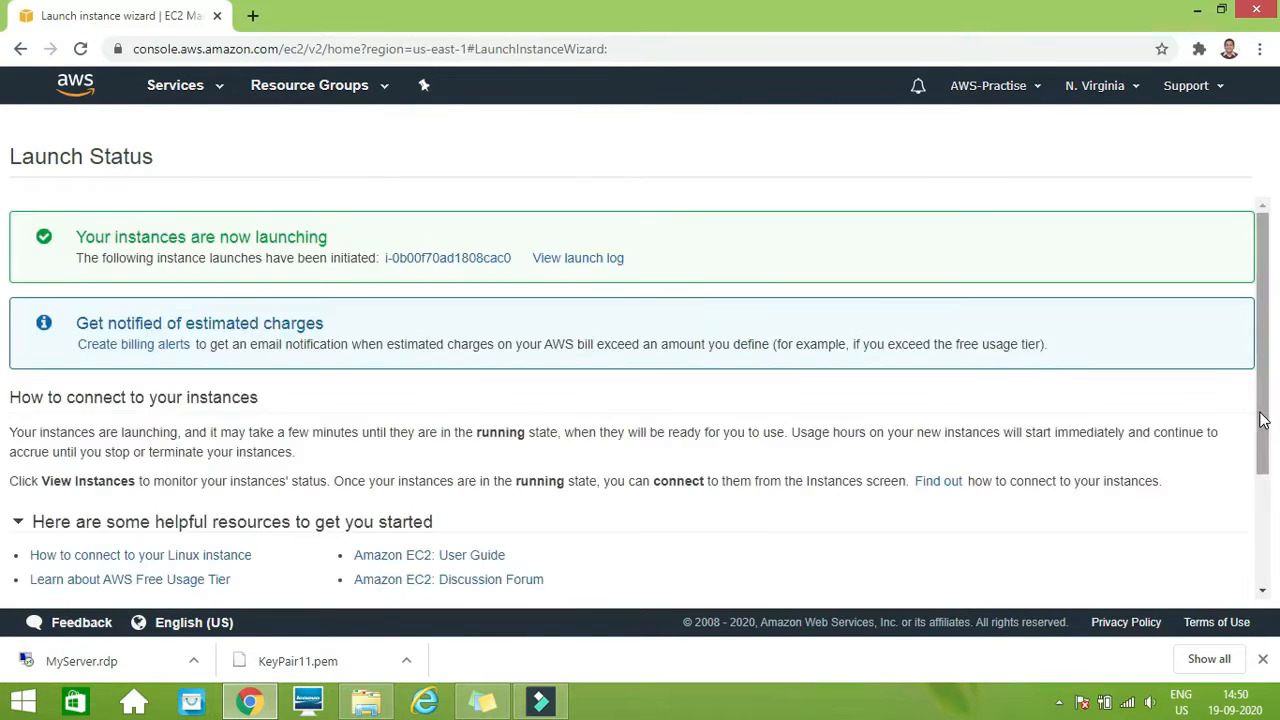
Step: Return to the instances list and examine the status checks of the newly launched instance
left_click_drag(1262, 421, 1262, 526)
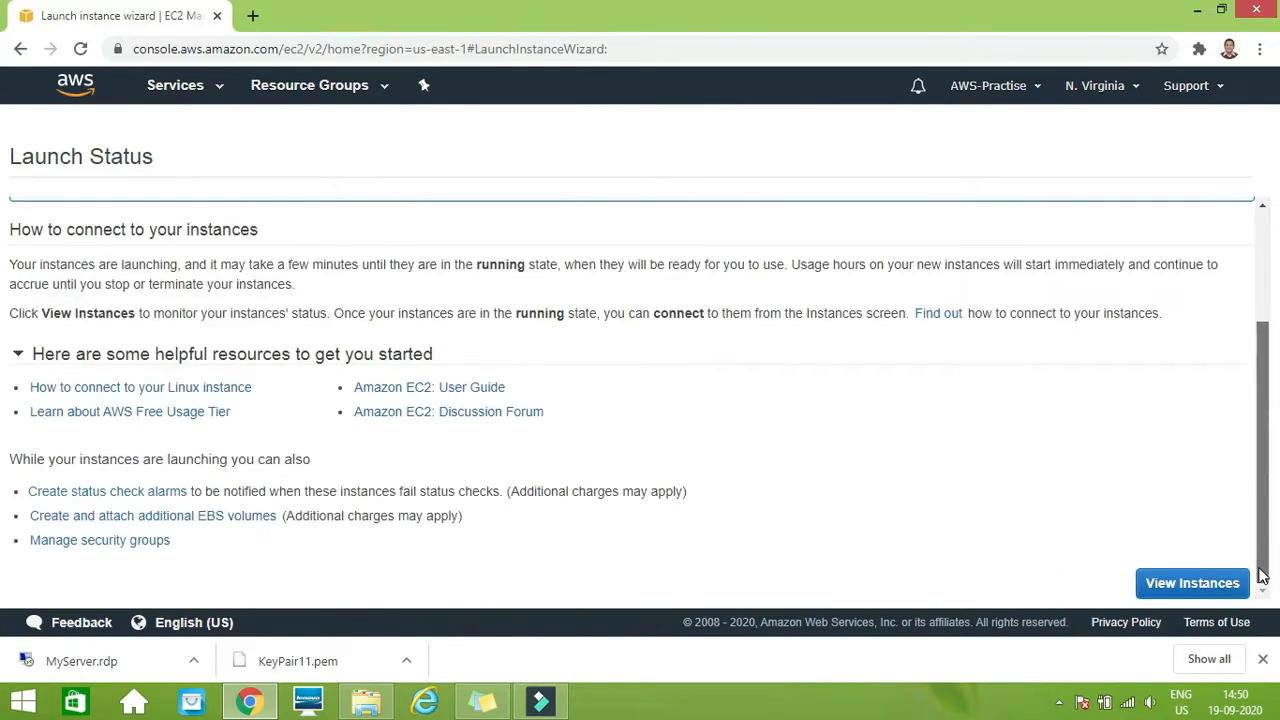
left_click(1195, 588)
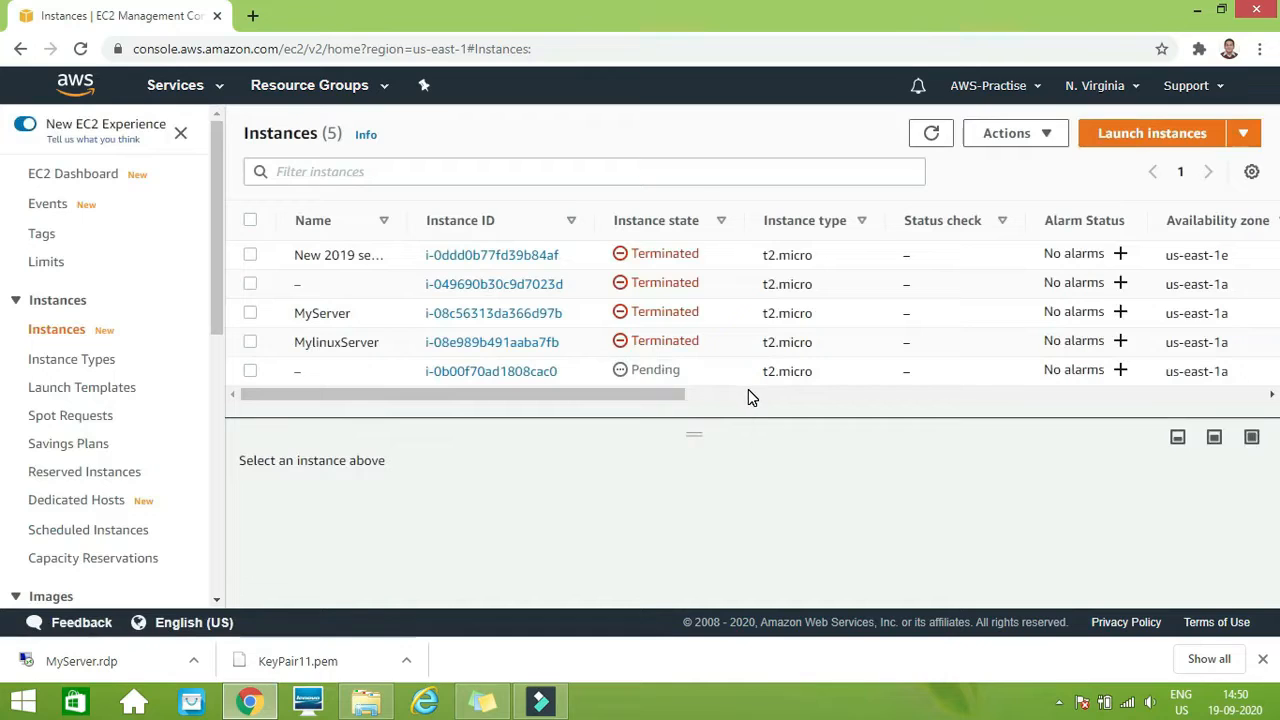
left_click(868, 382)
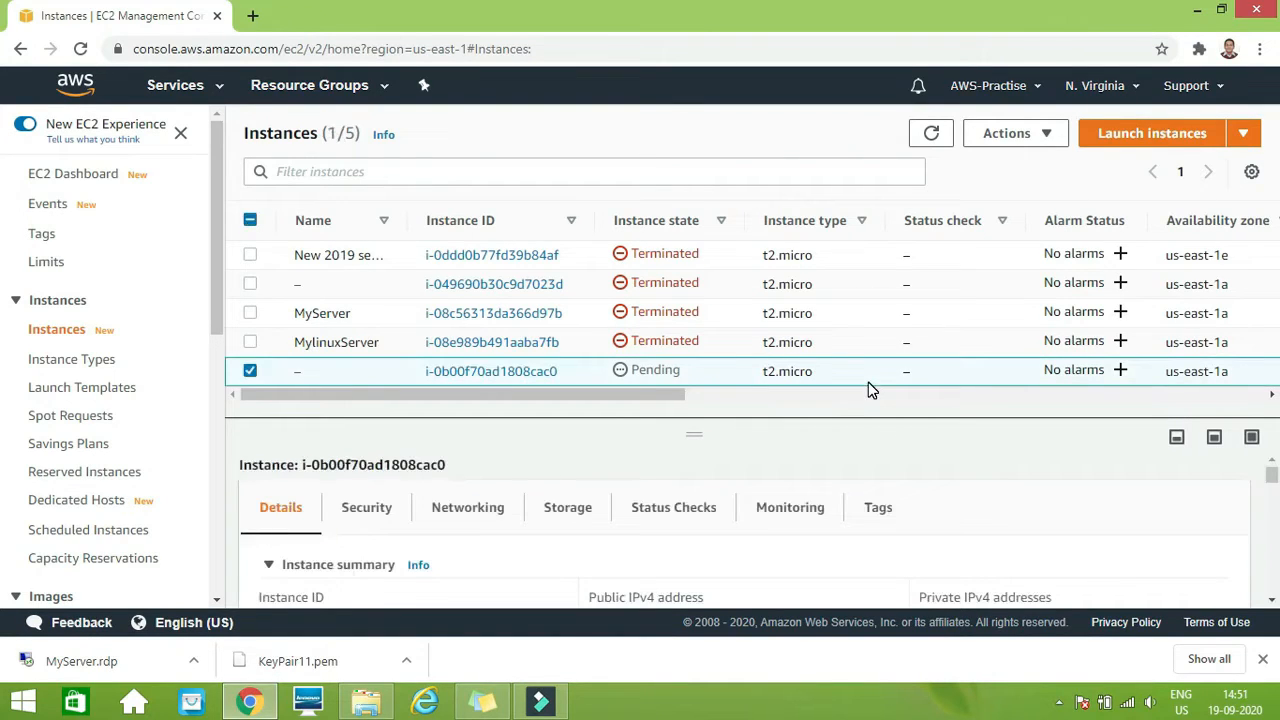
left_click(655, 515)
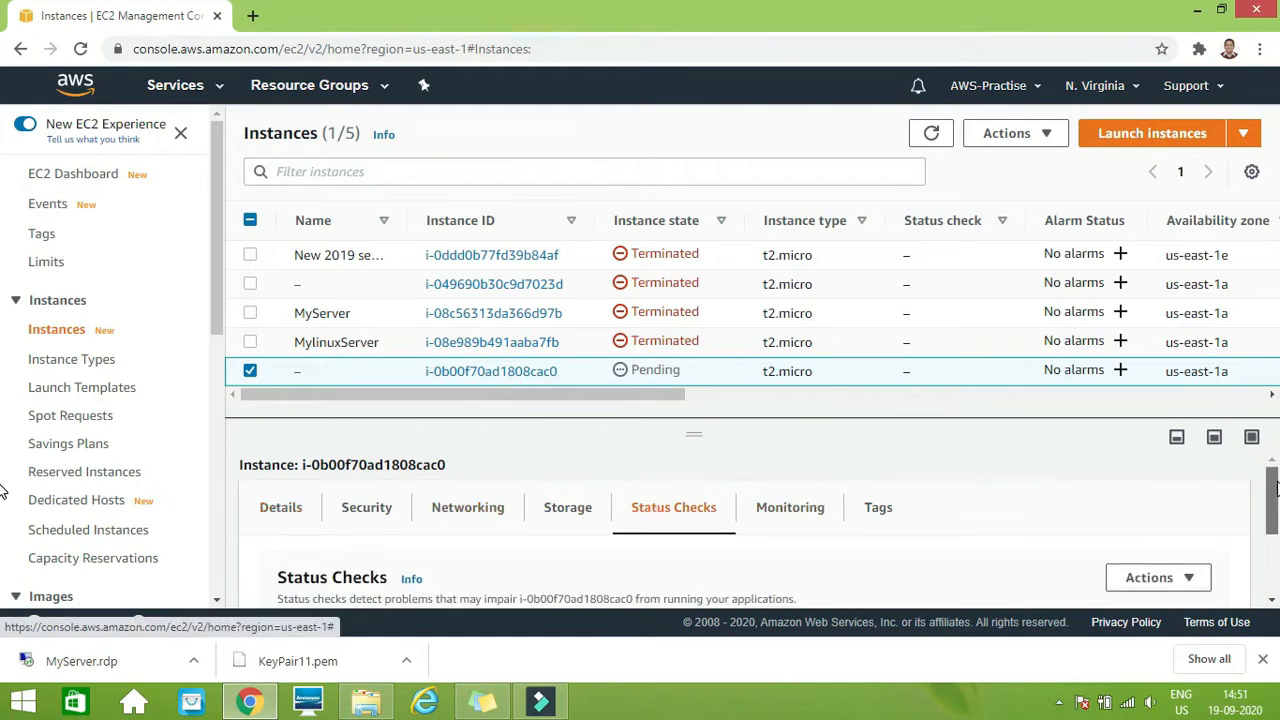
scroll(290, 530, "down", 2)
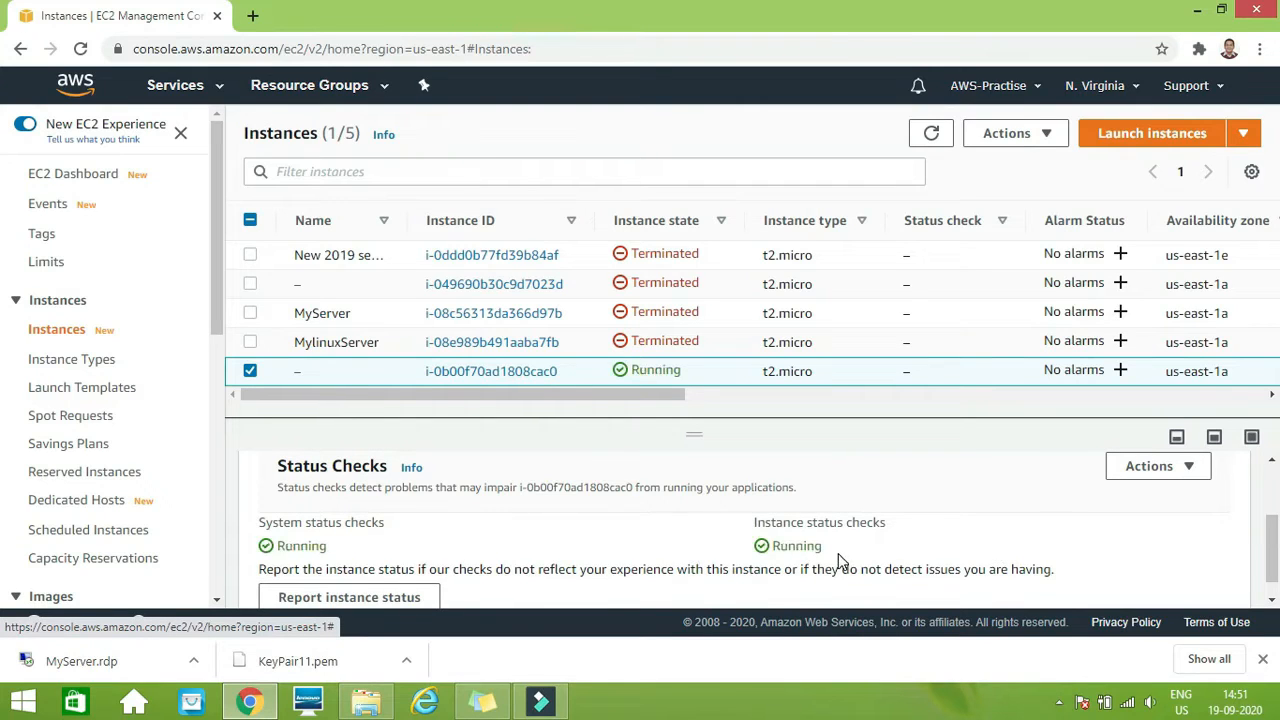
scroll(1267, 550, "up", 2)
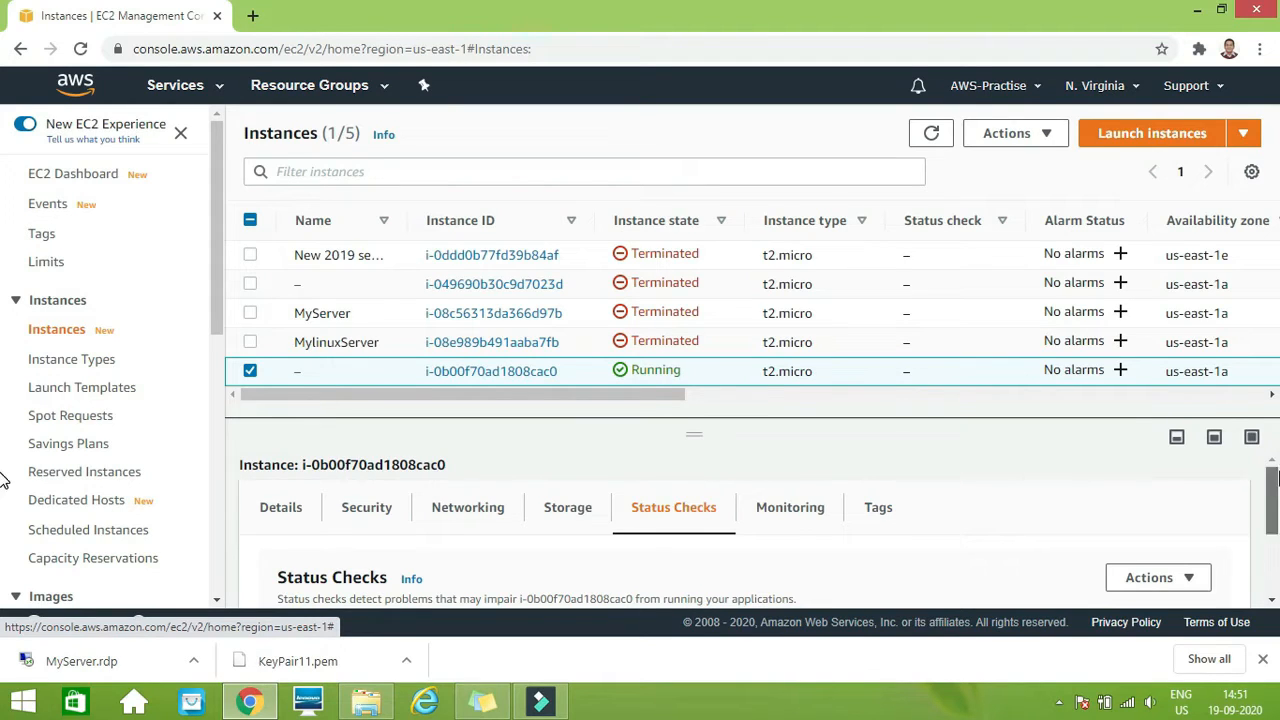
scroll(1272, 497, "down", 1)
scroll(1272, 497, "up", 1)
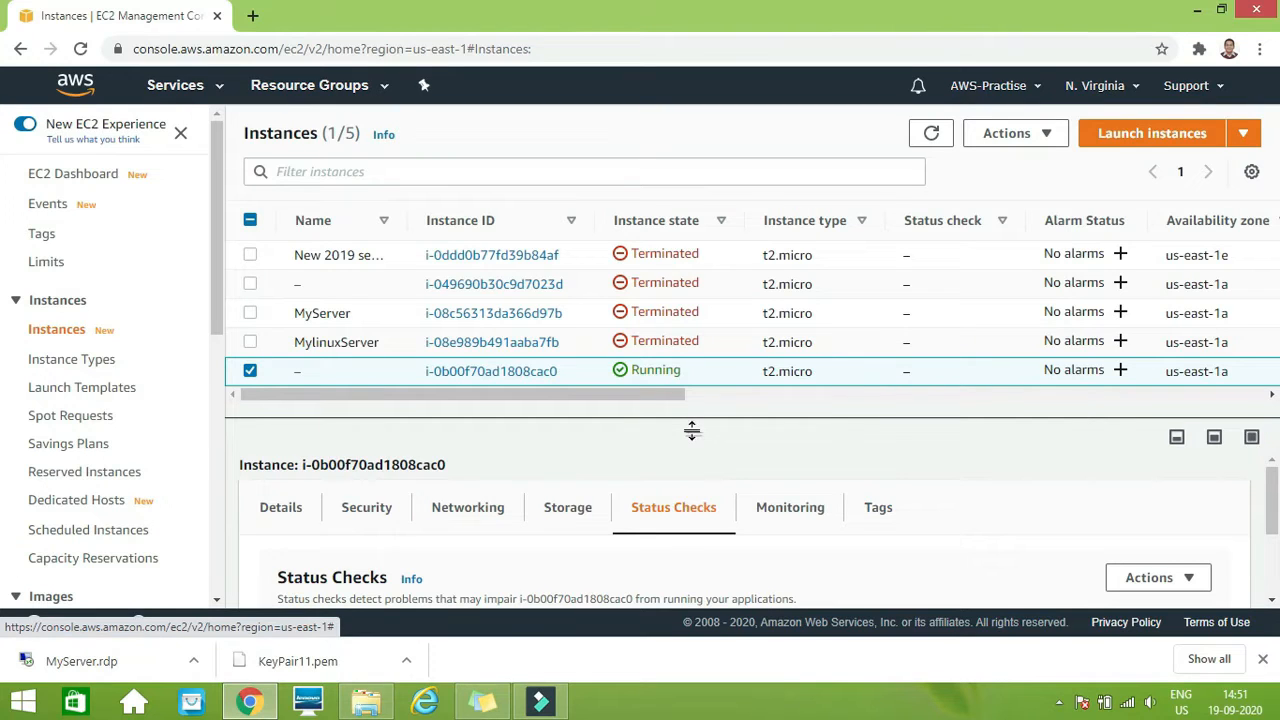
mouse_move(691, 431)
left_mouse_down()
mouse_move(689, 408)
mouse_move(691, 448)
left_mouse_up()
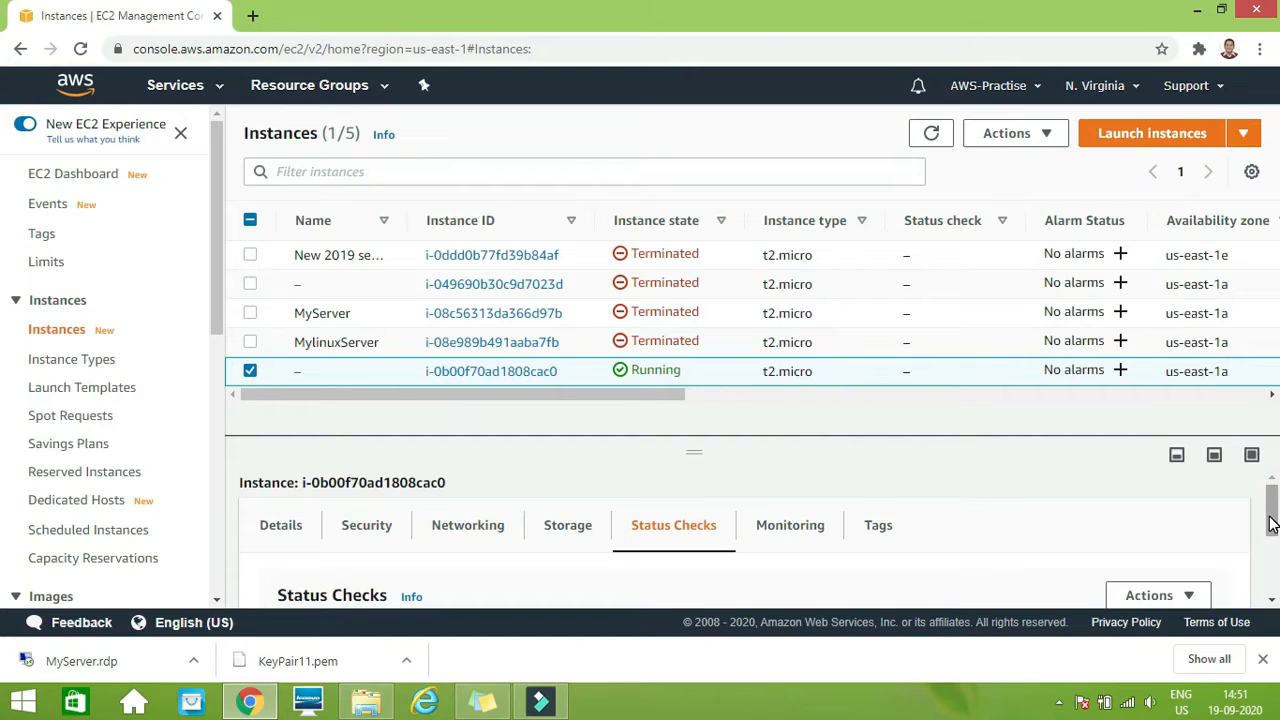
mouse_move(1272, 524)
left_mouse_down()
mouse_move(1273, 544)
mouse_move(1273, 533)
left_mouse_up()
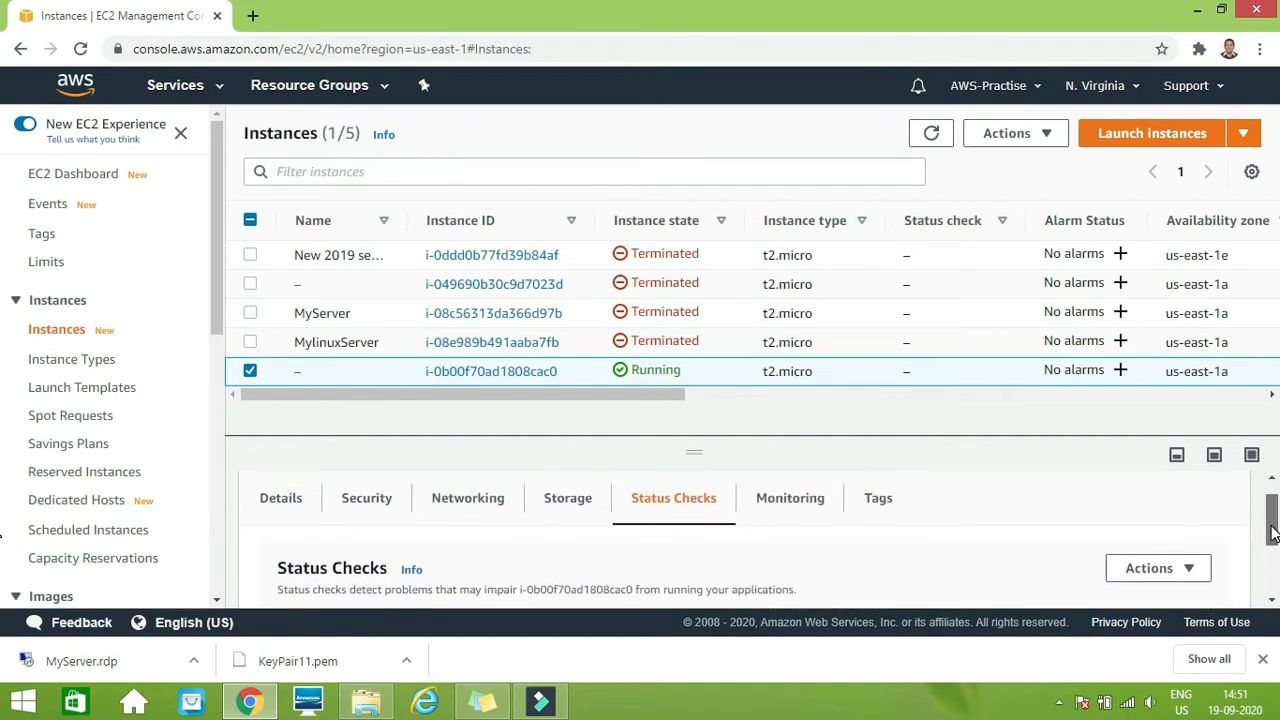
Step: View the new instance's details and security information, and refresh the instances list to check its status
left_click(281, 508)
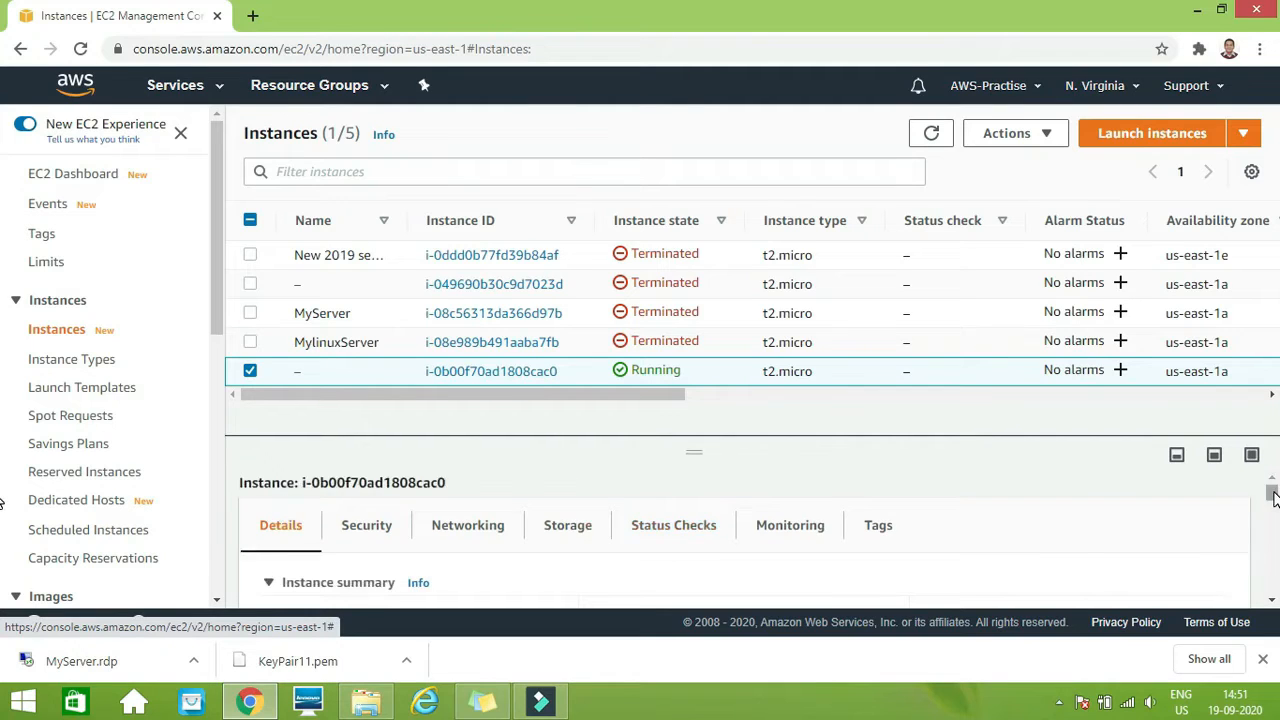
mouse_move(1273, 494)
left_mouse_down()
mouse_move(1273, 549)
mouse_move(1273, 490)
left_mouse_up()
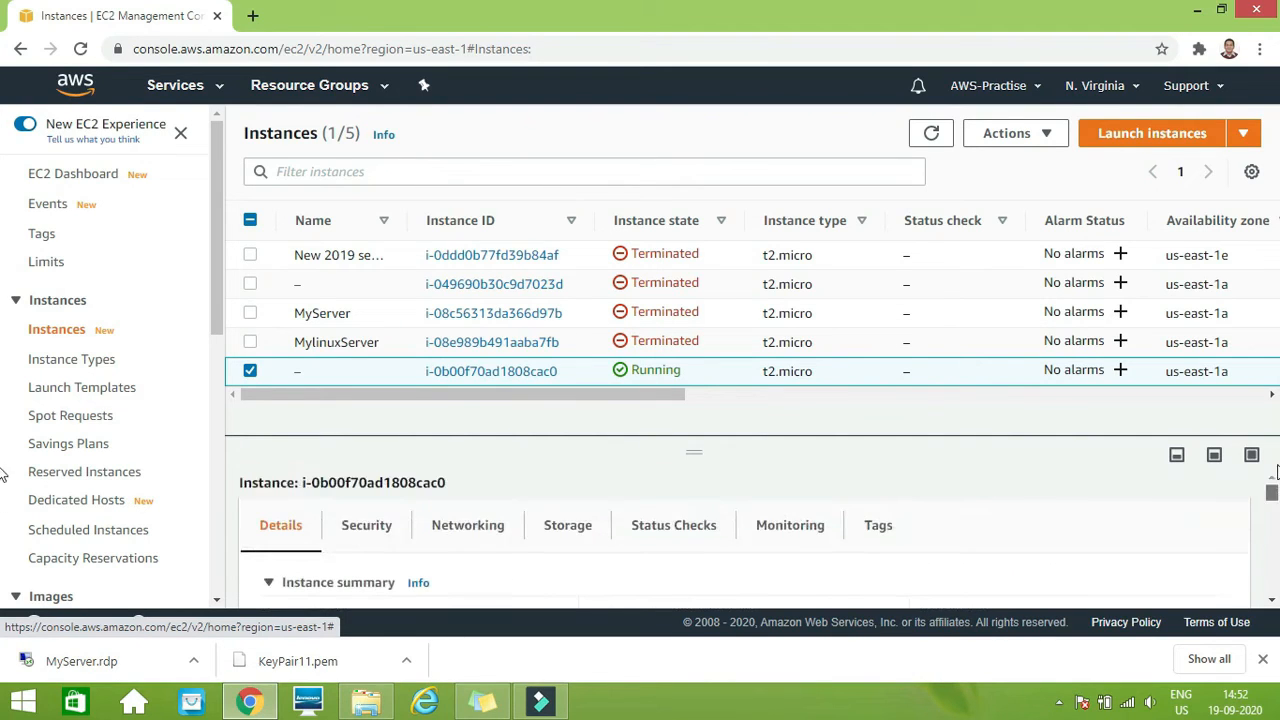
left_click(371, 537)
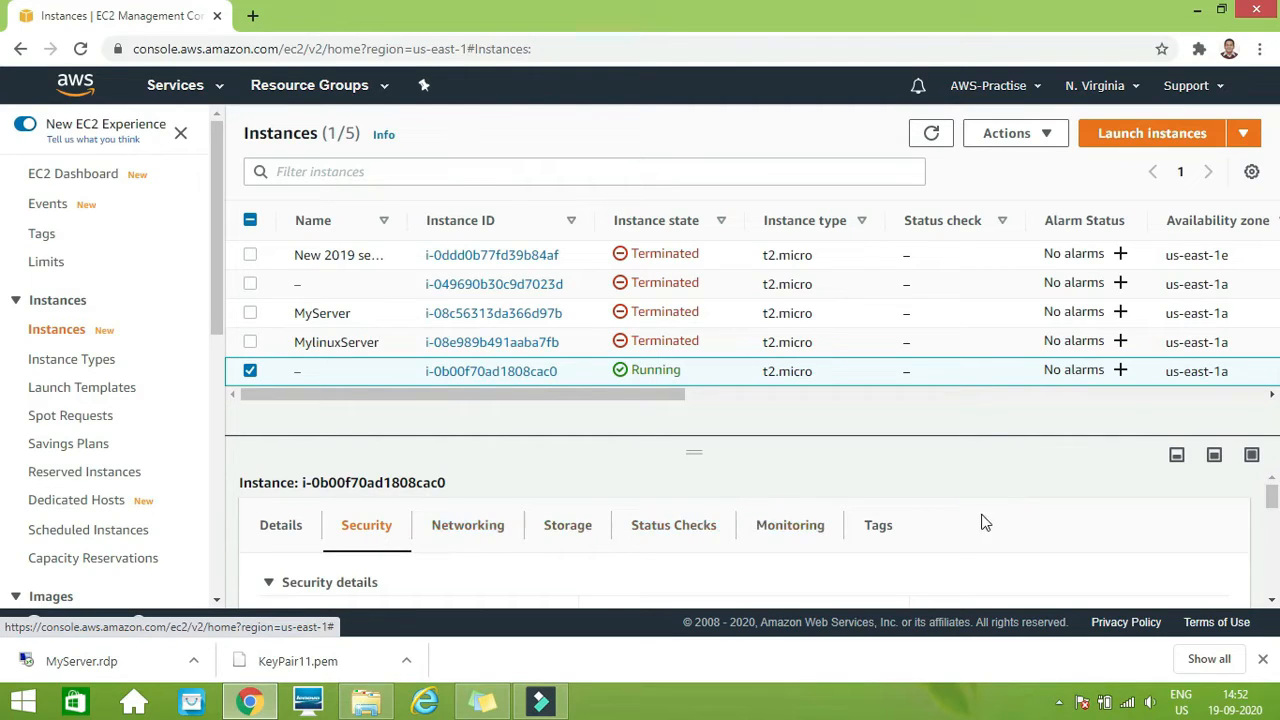
left_click(929, 137)
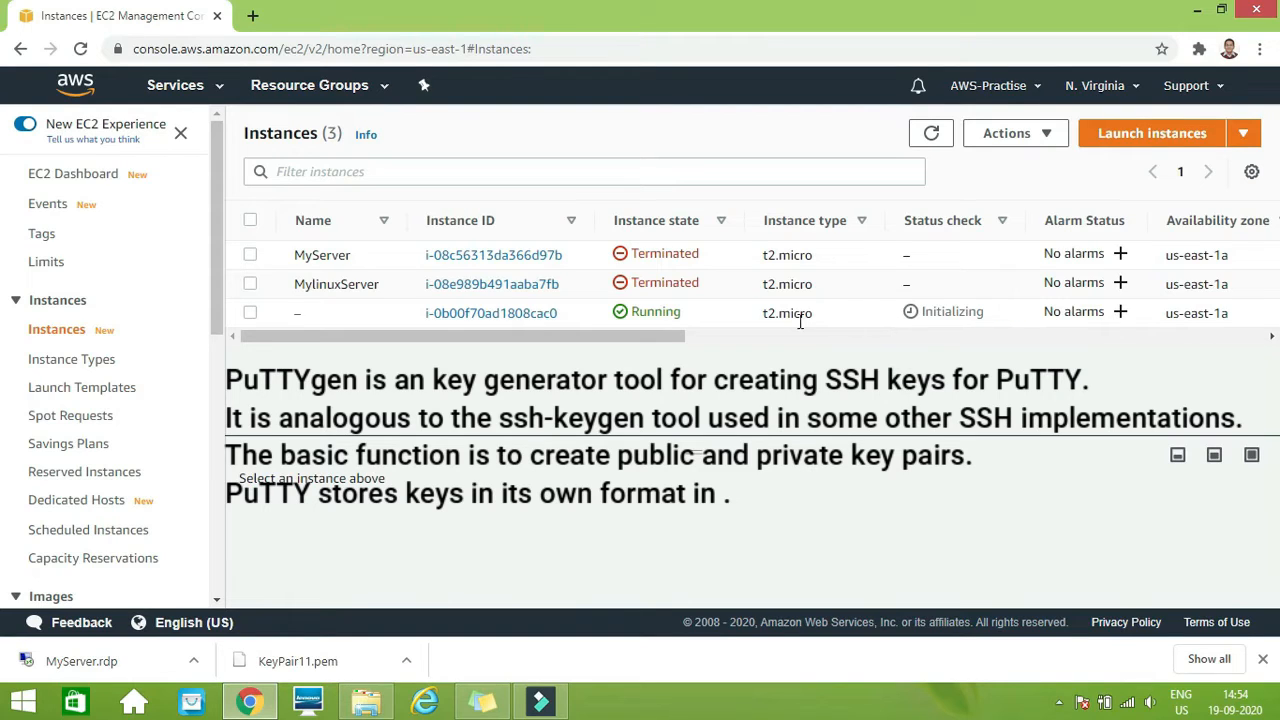
left_click(931, 137)
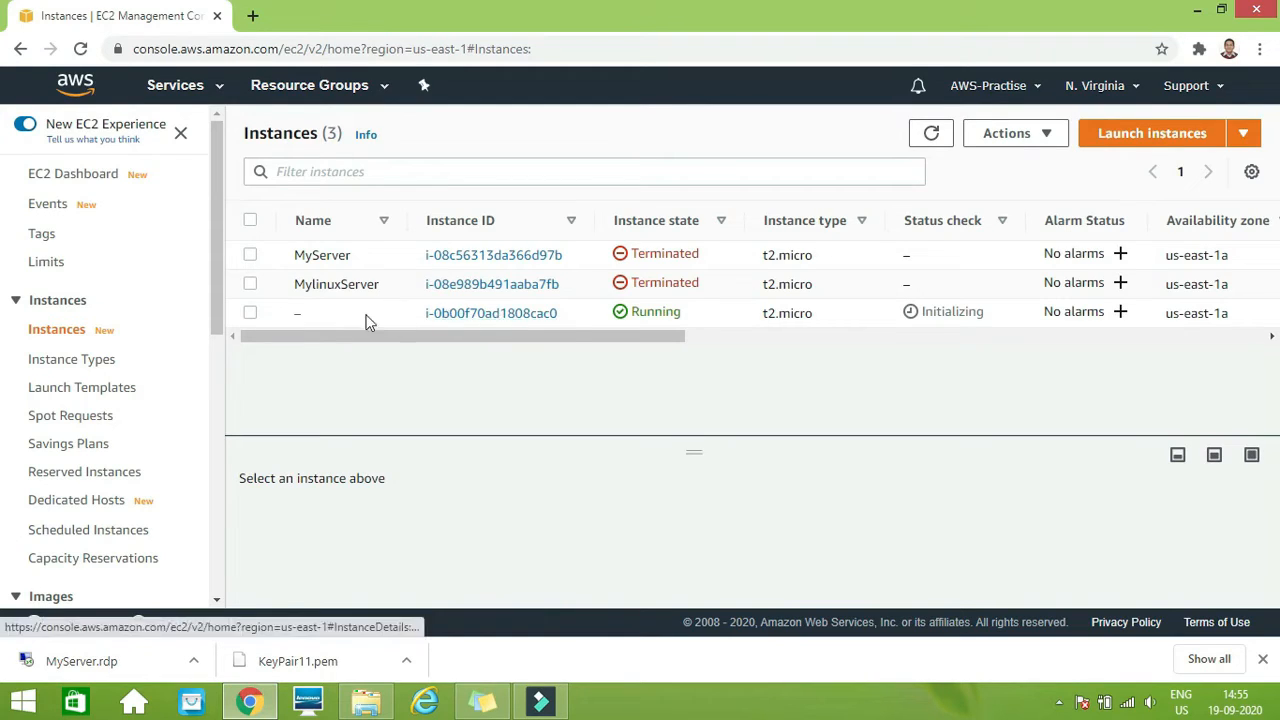
Step: Name the unnamed running instance MylinuxServer
mouse_move(344, 318)
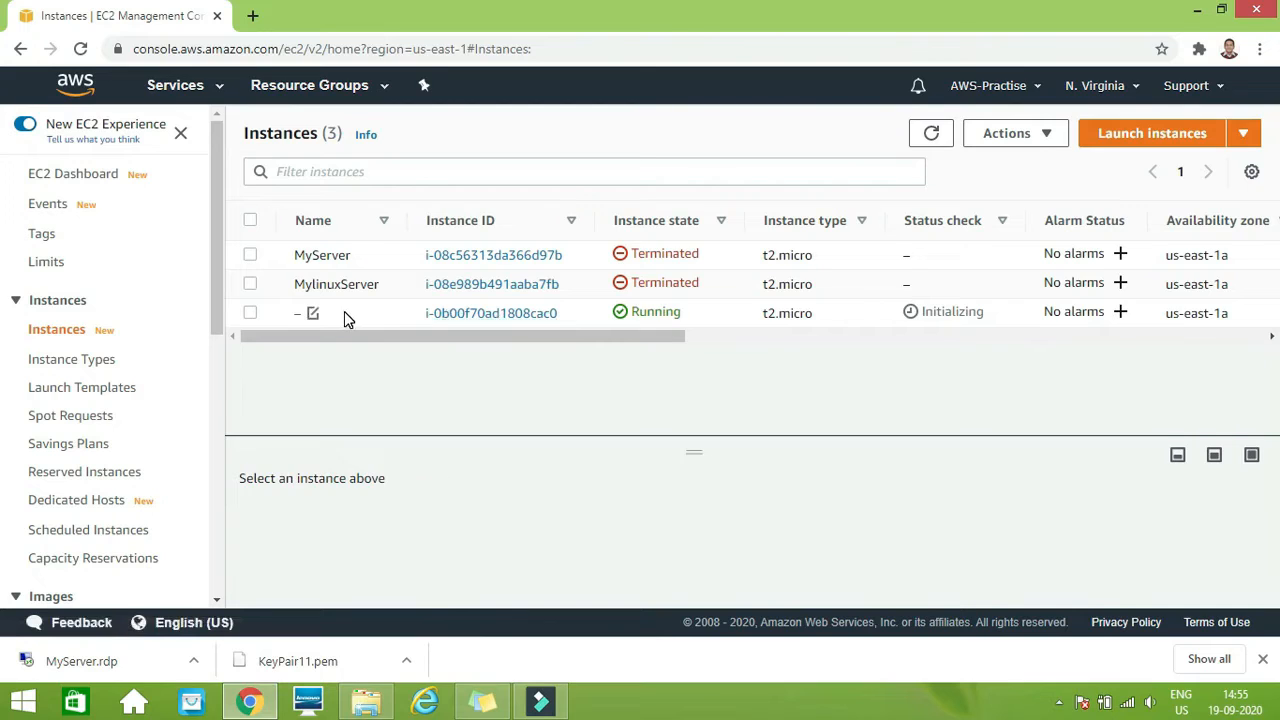
left_click(344, 316)
left_click(313, 314)
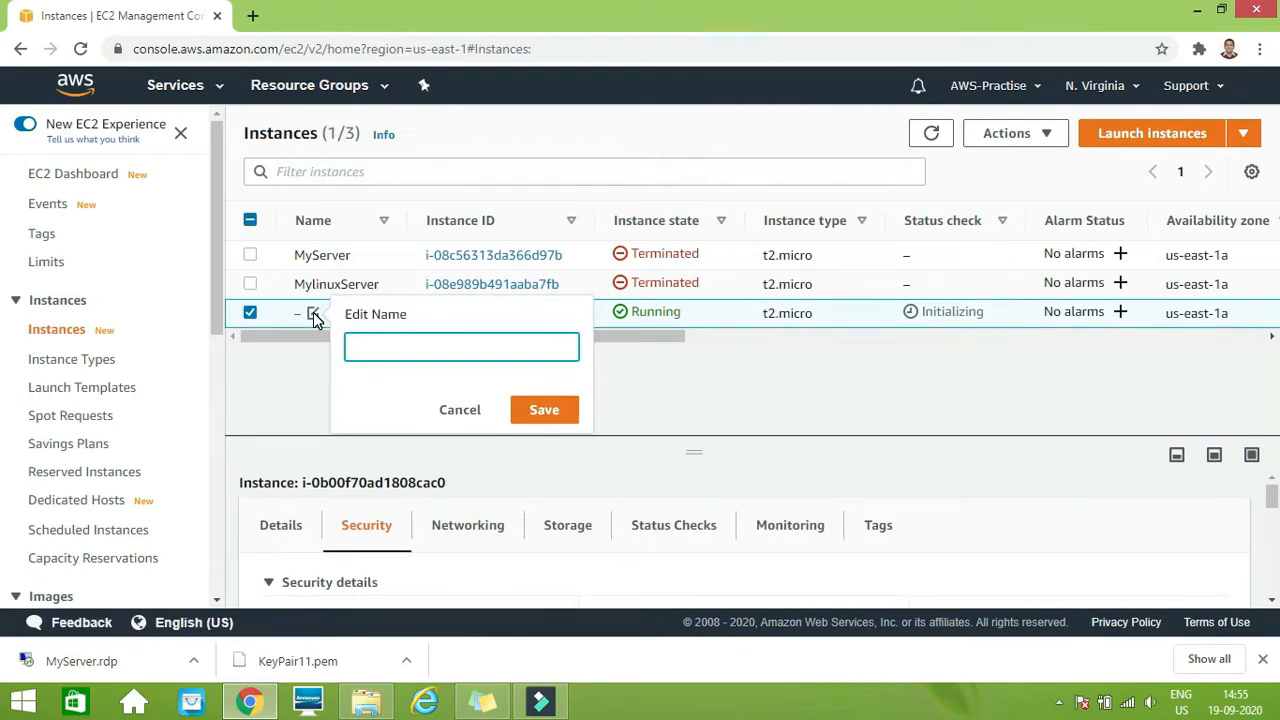
type("Mylinuxserver")
key("BackSpace")
key("BackSpace")
key("BackSpace")
key("BackSpace")
key("BackSpace")
type("Server")
left_click(534, 414)
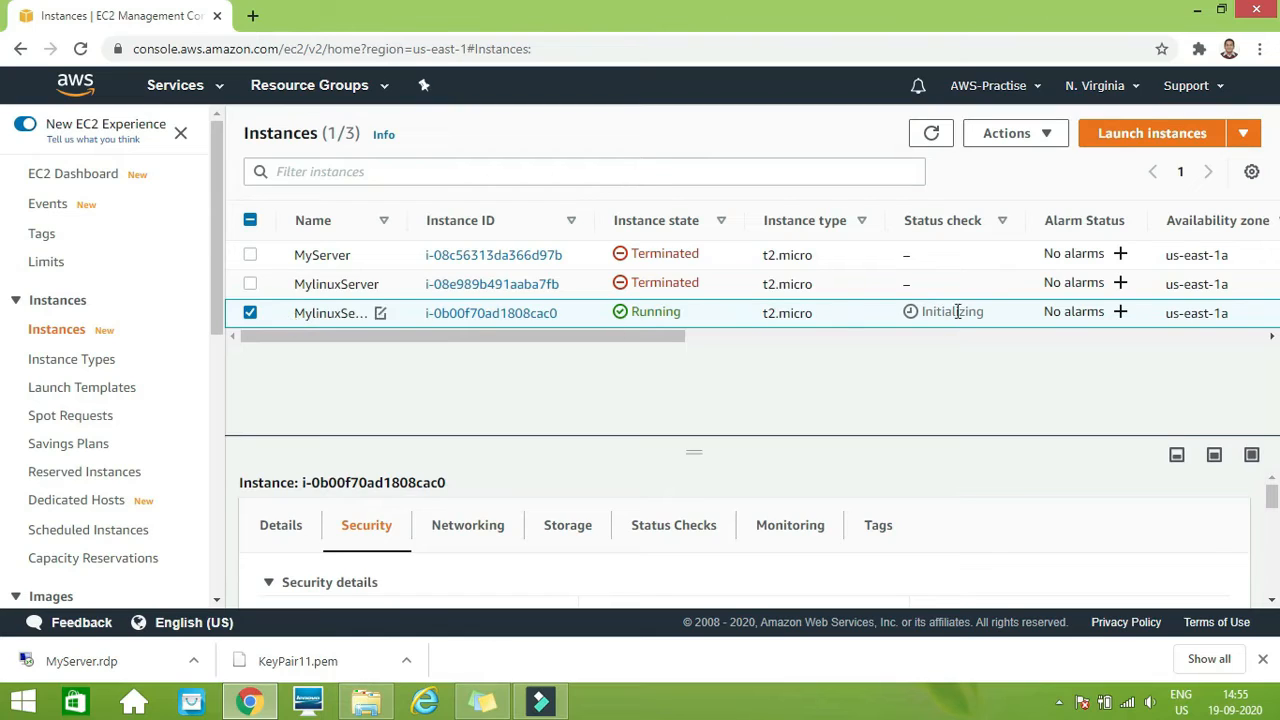
Step: Refresh the instances list and view the instance summary in the details of the running MylinuxServer instance
left_click(931, 138)
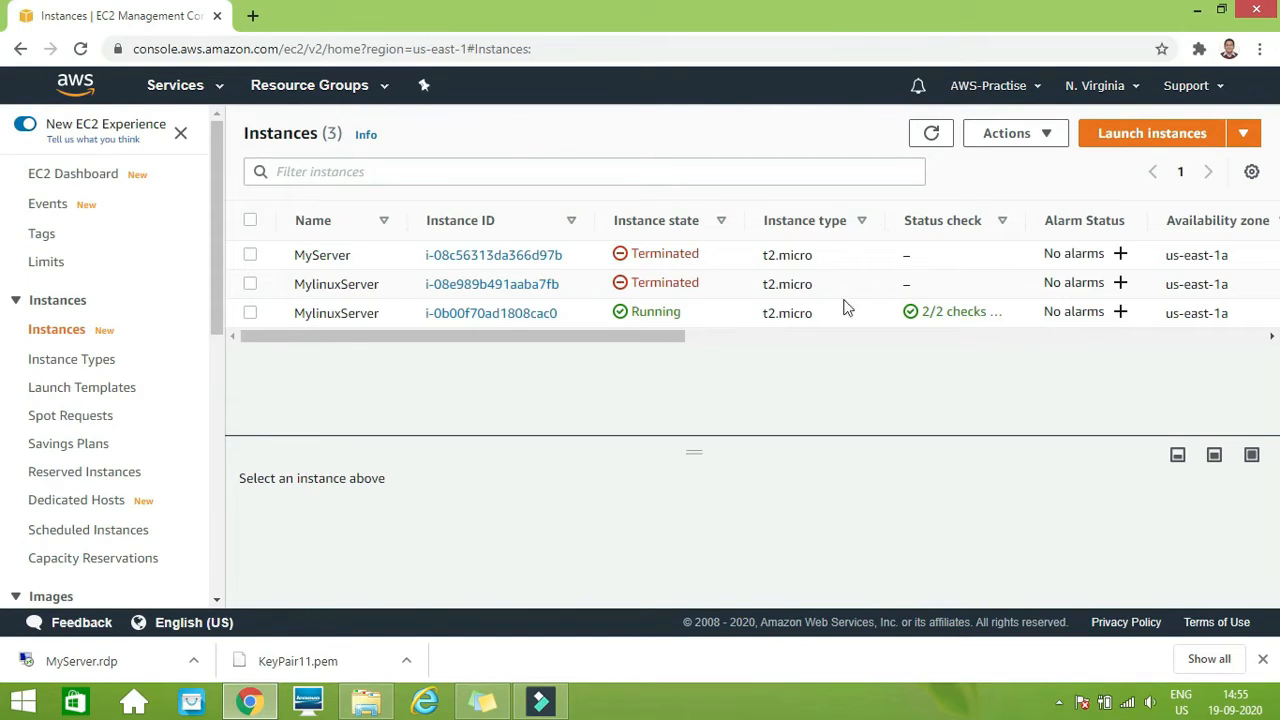
left_click(250, 313)
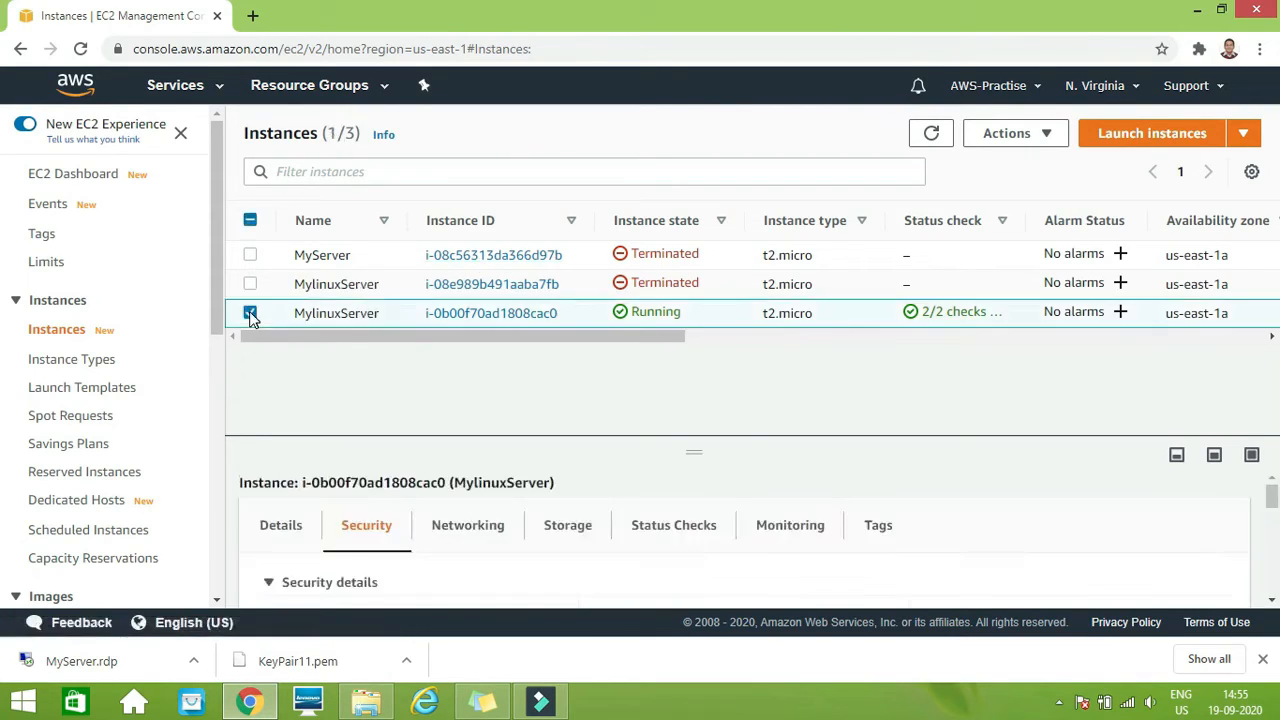
left_click(270, 452)
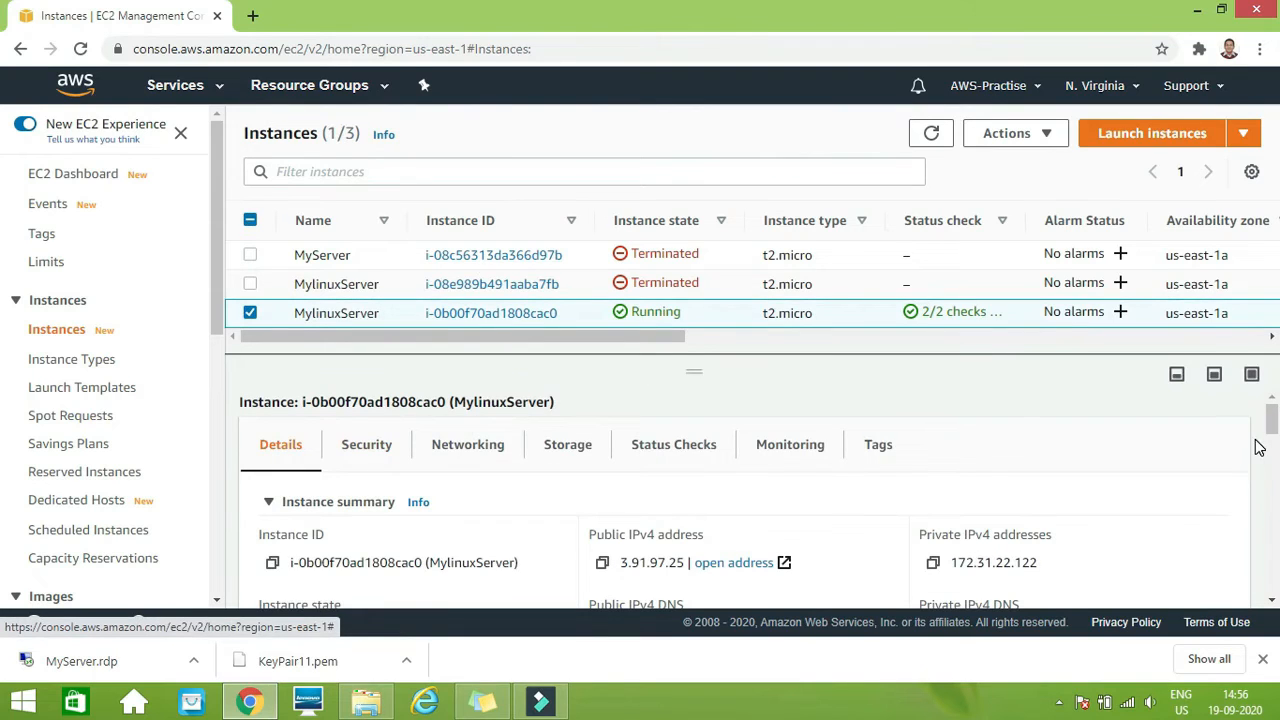
scroll(1273, 420, "down", 1)
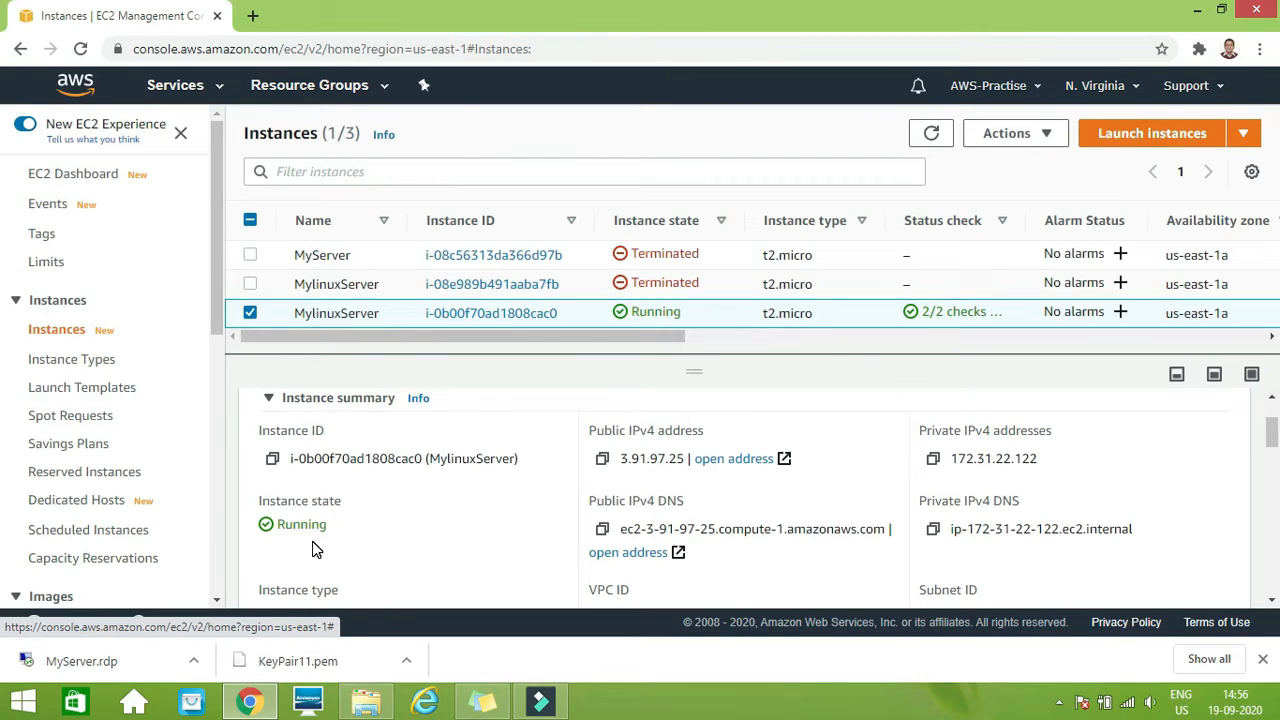
Step: Switch to the PuTTY folder in File Explorer and start puttygen.exe
left_click(370, 702)
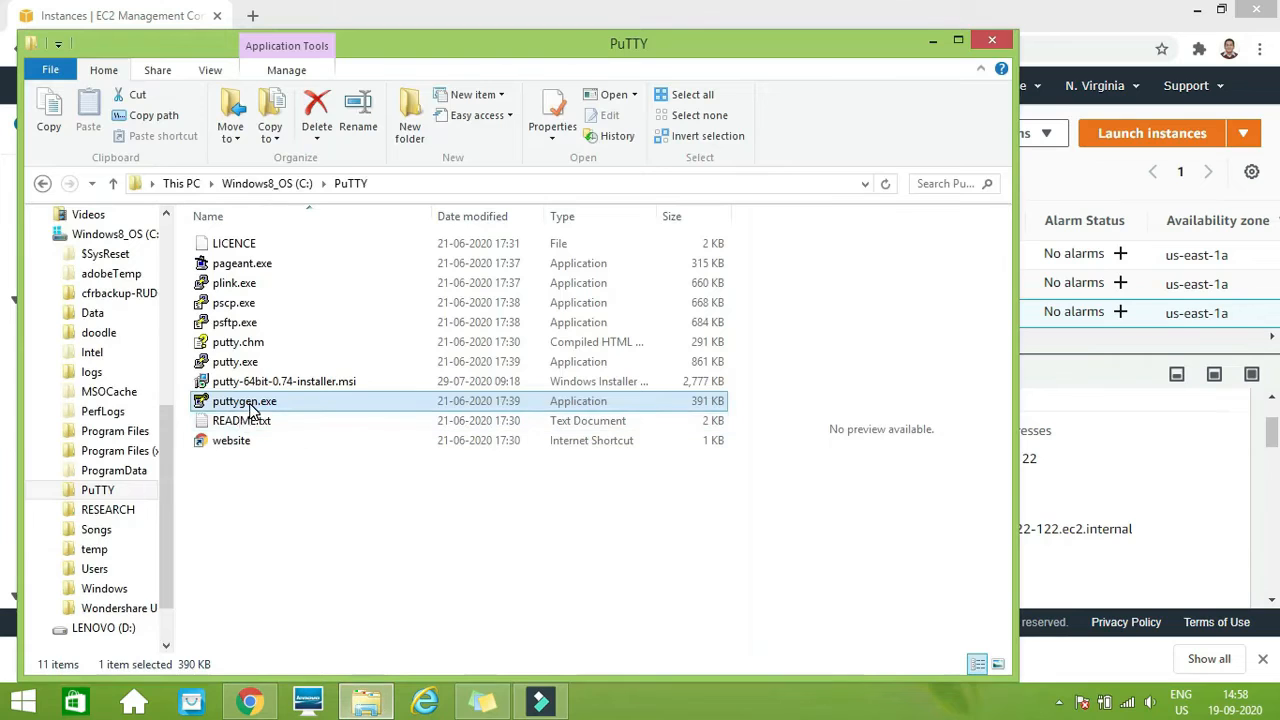
left_click(250, 405)
left_click(378, 520)
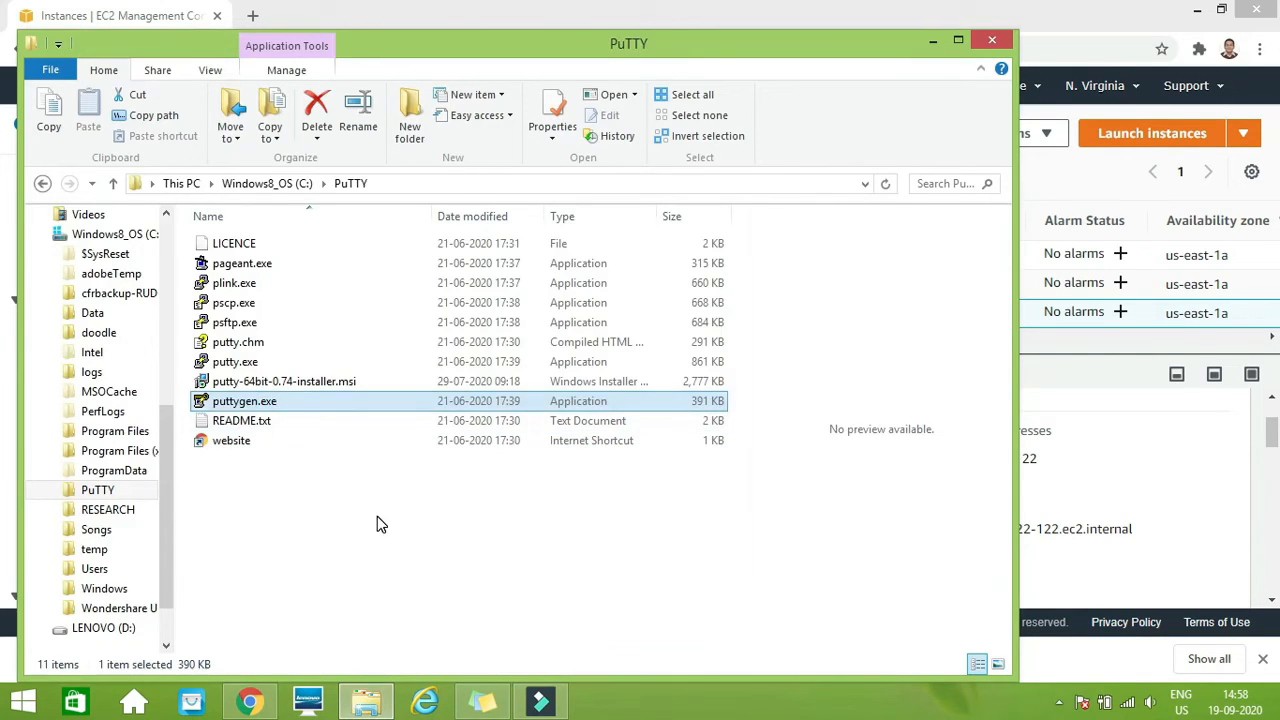
double_click(270, 404)
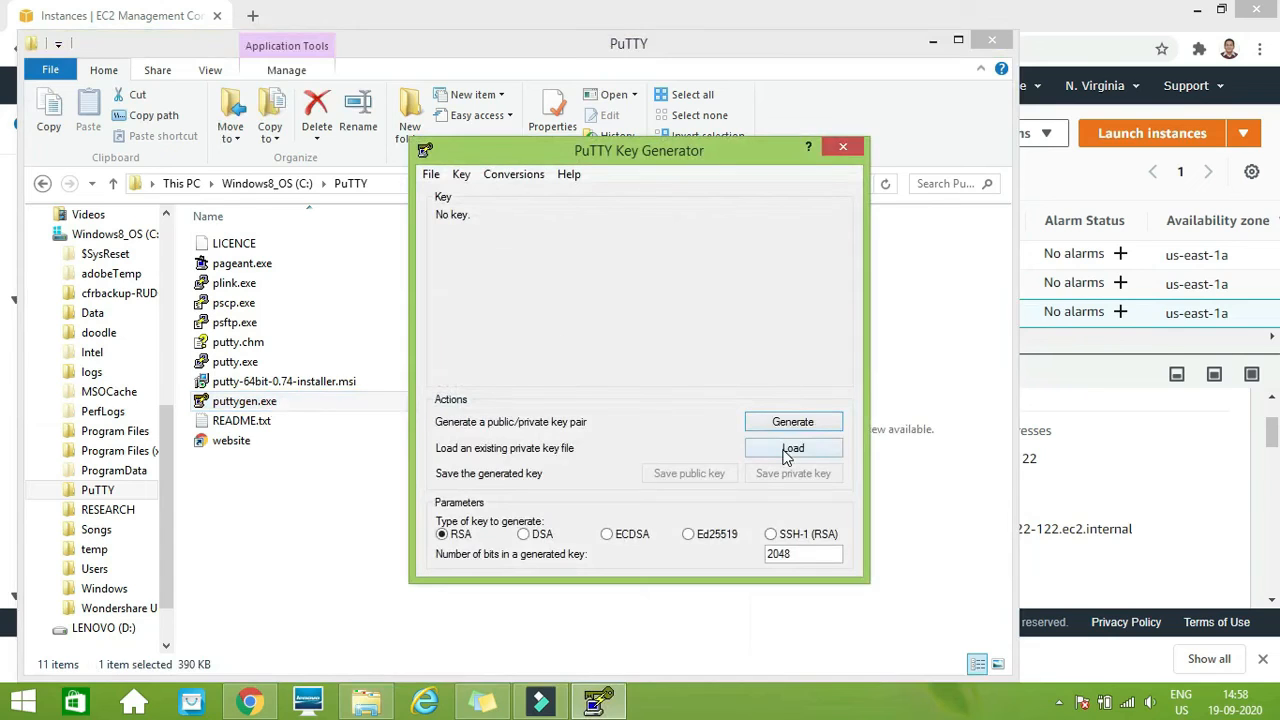
Step: Load the private key KeyPair11.pem from the Desktop into the PuTTY Key Generator, showing all file types, and dismiss the import notice
left_click(790, 450)
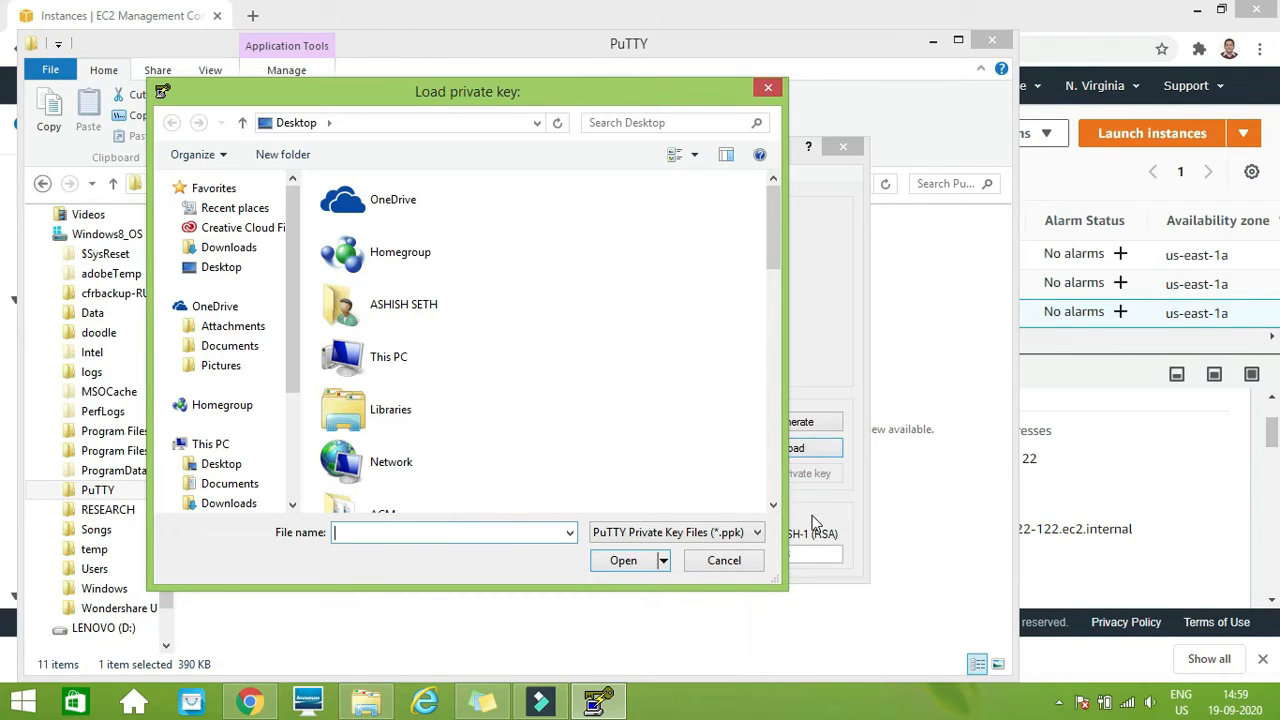
left_click(758, 534)
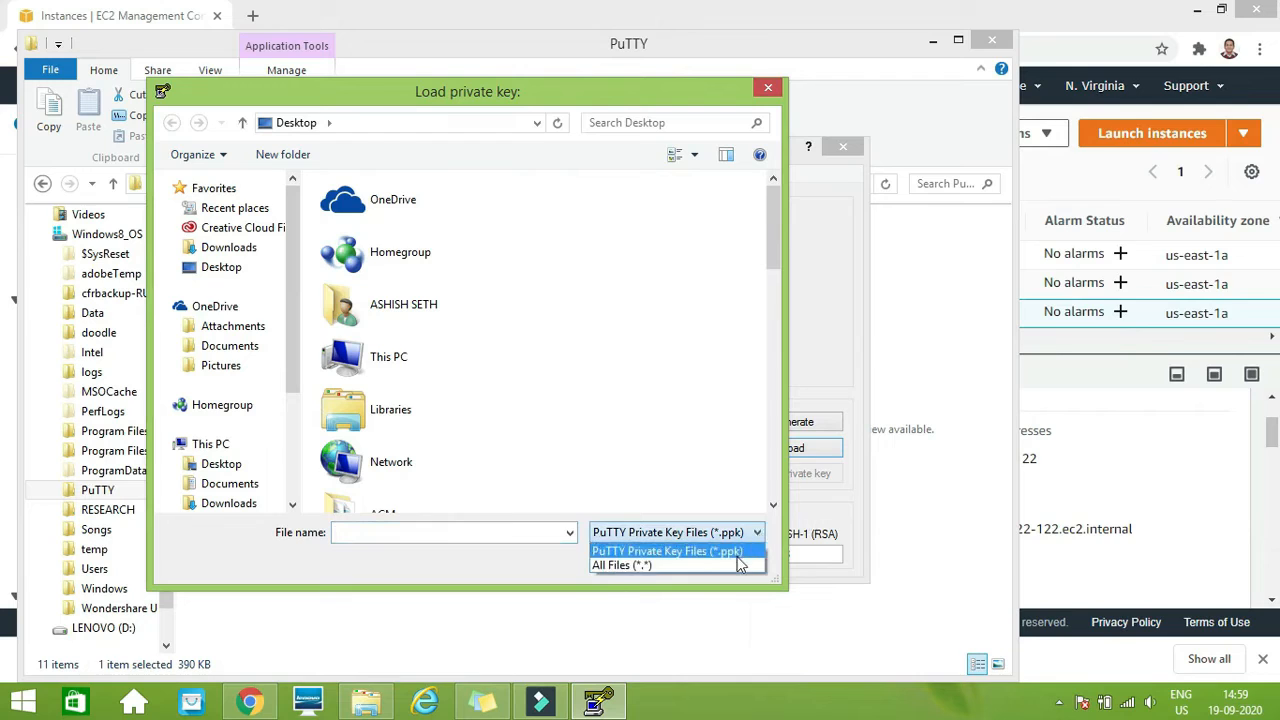
left_click(733, 561)
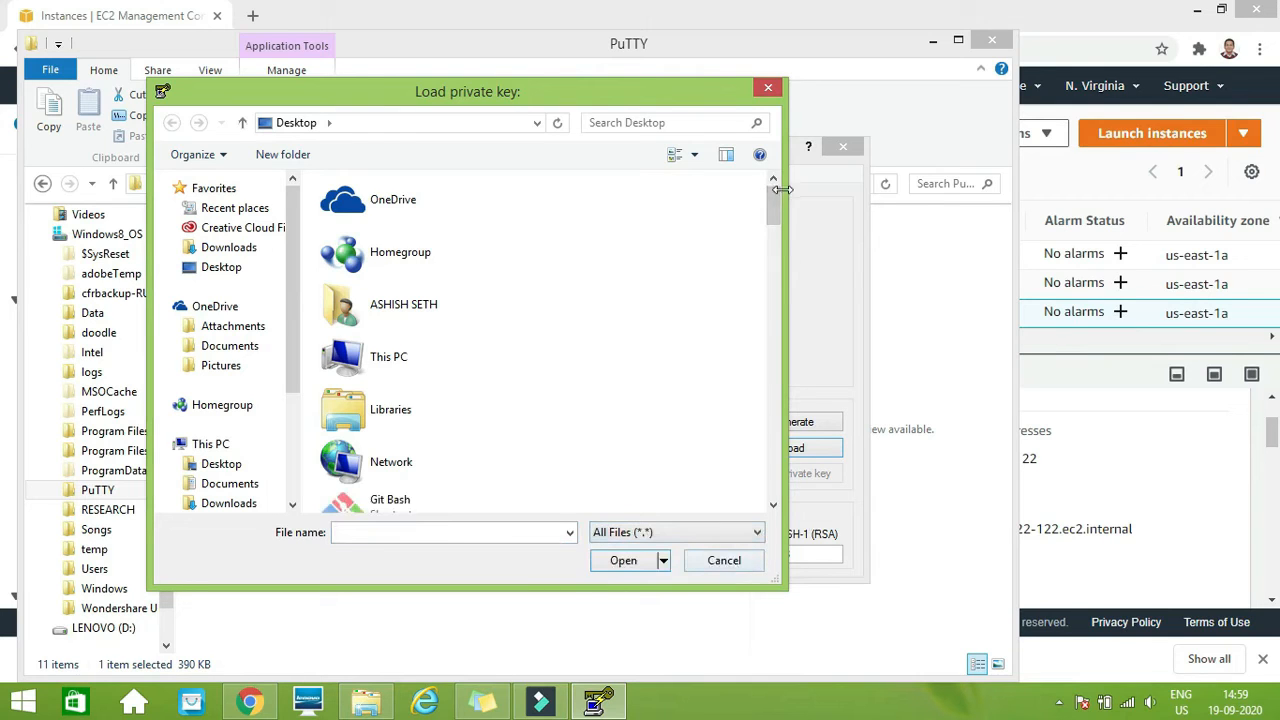
left_click_drag(777, 203, 772, 434)
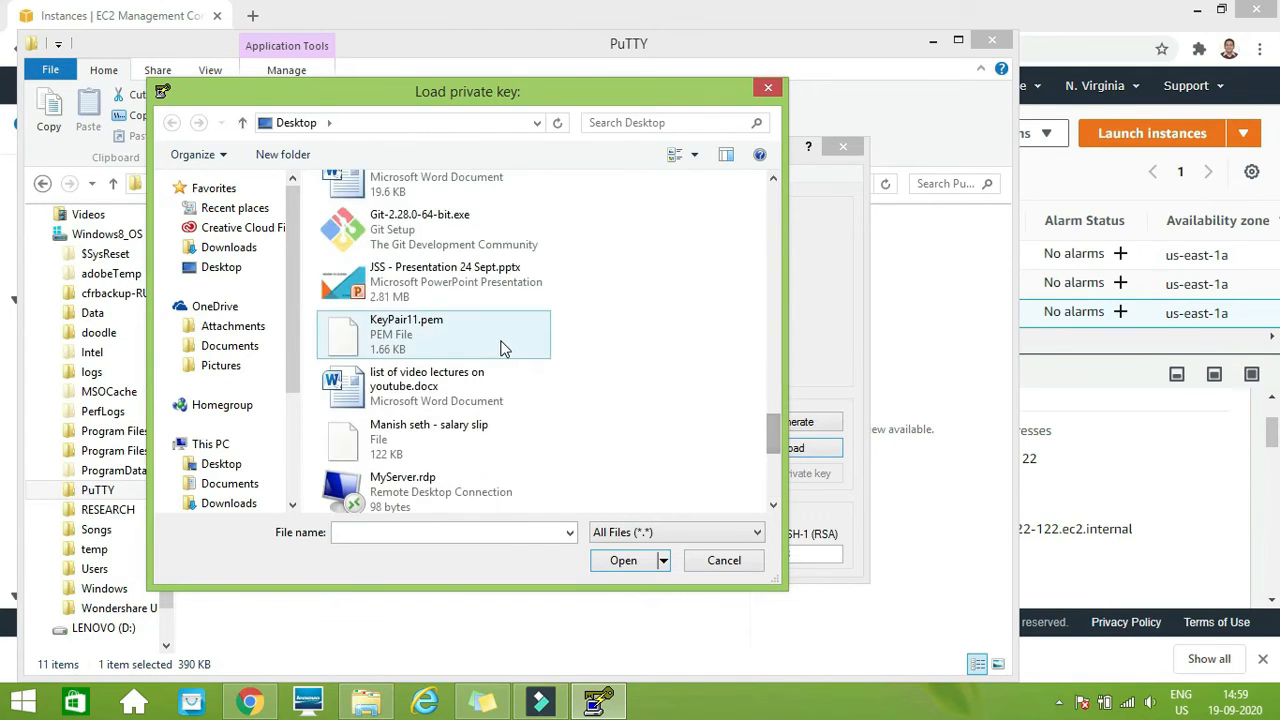
left_click(398, 340)
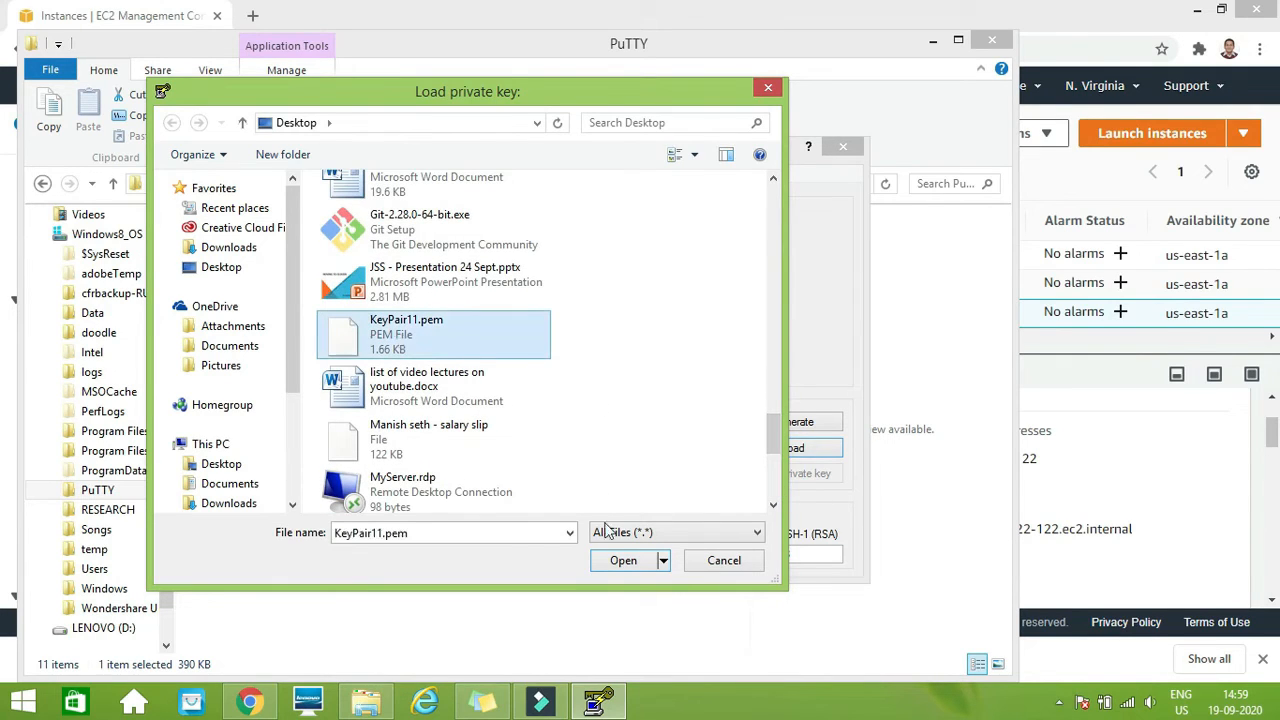
left_click(614, 562)
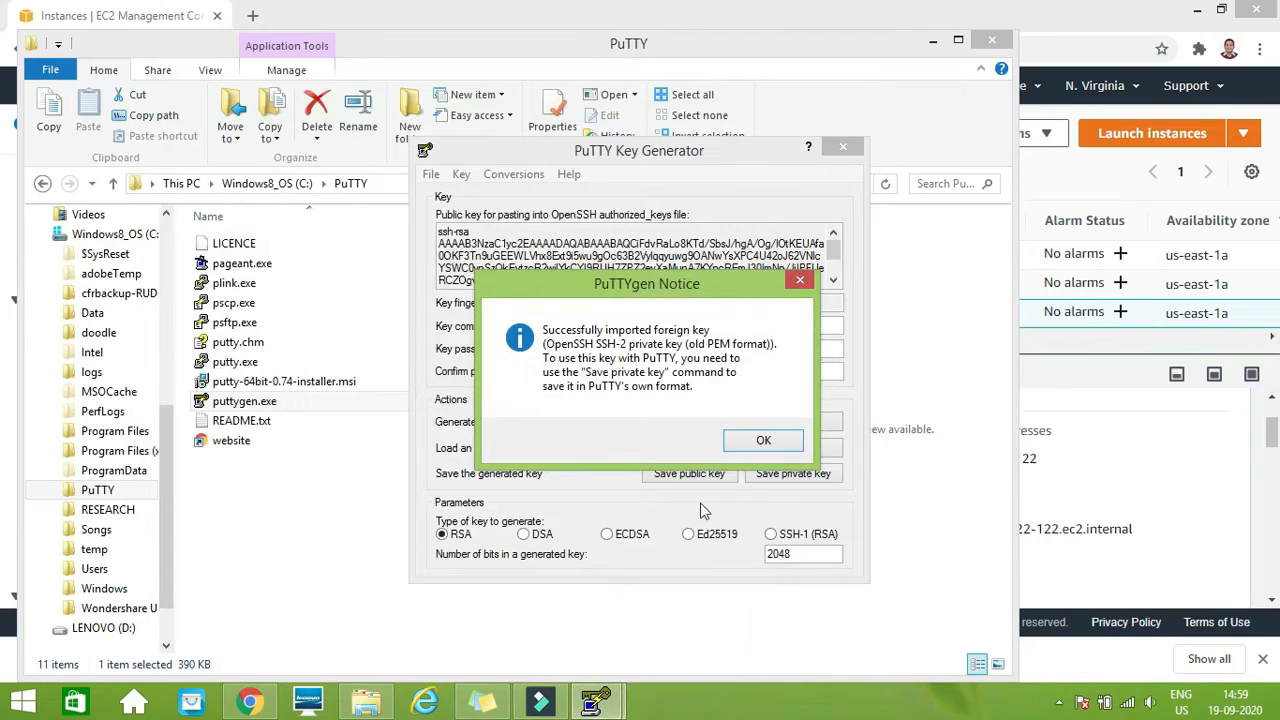
left_click(781, 447)
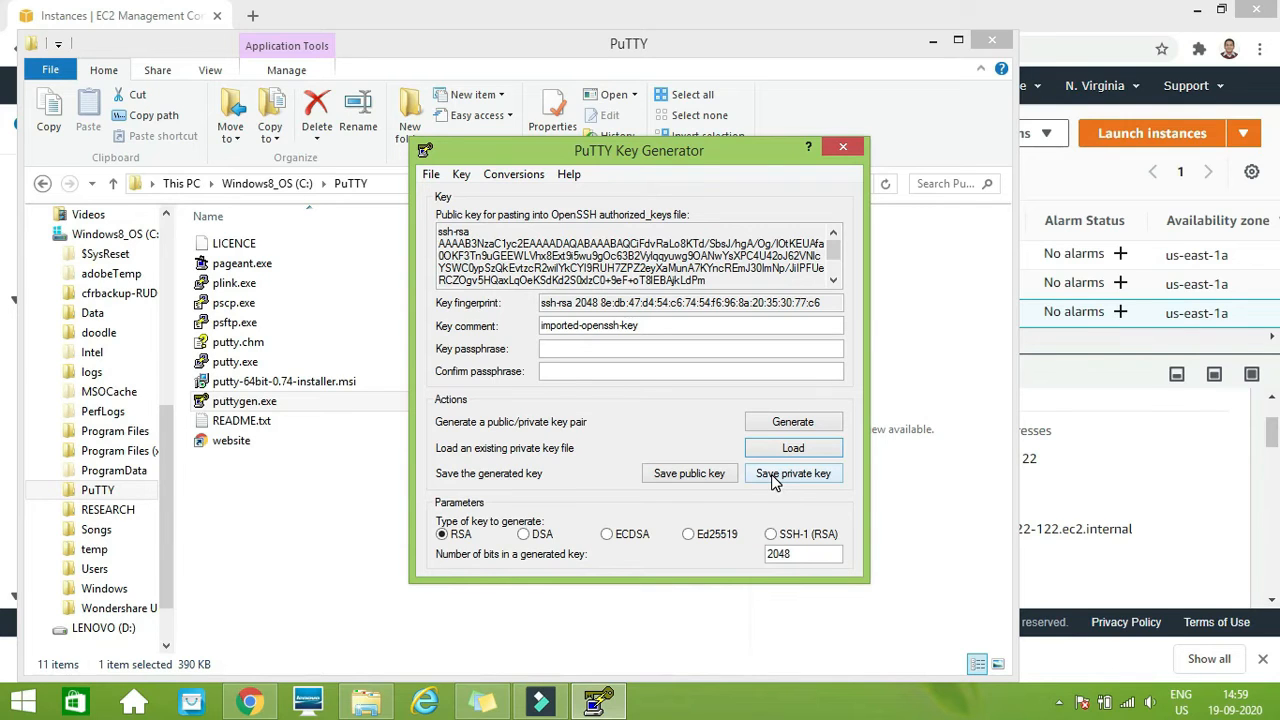
Step: Save the imported private key without a passphrase on the Desktop as a PuTTY private key file named KeyPair11
left_click(775, 477)
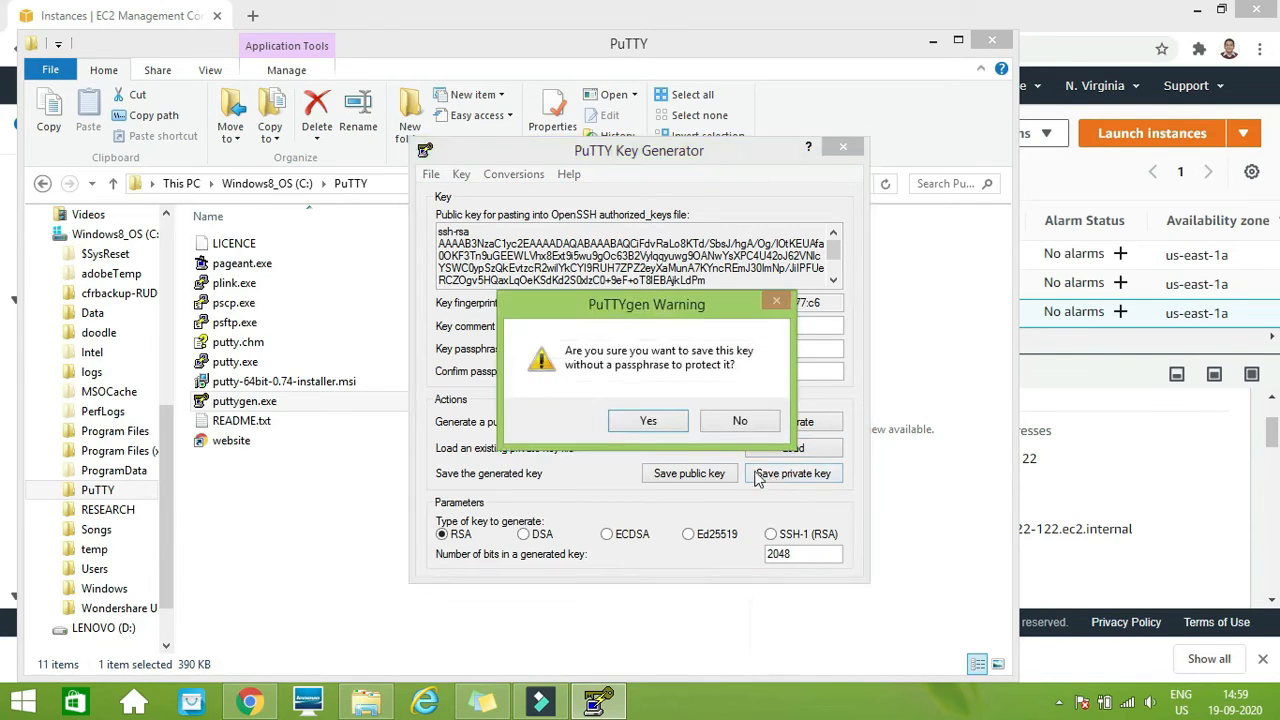
left_click(663, 424)
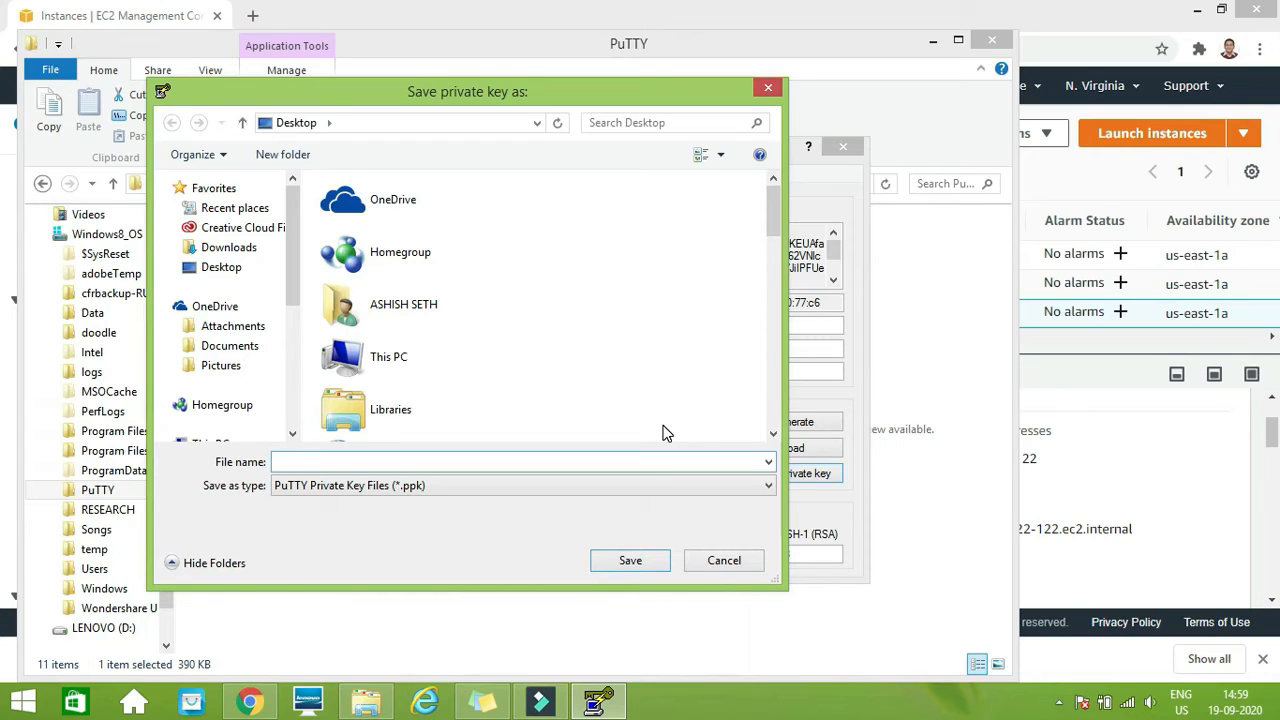
type("ke")
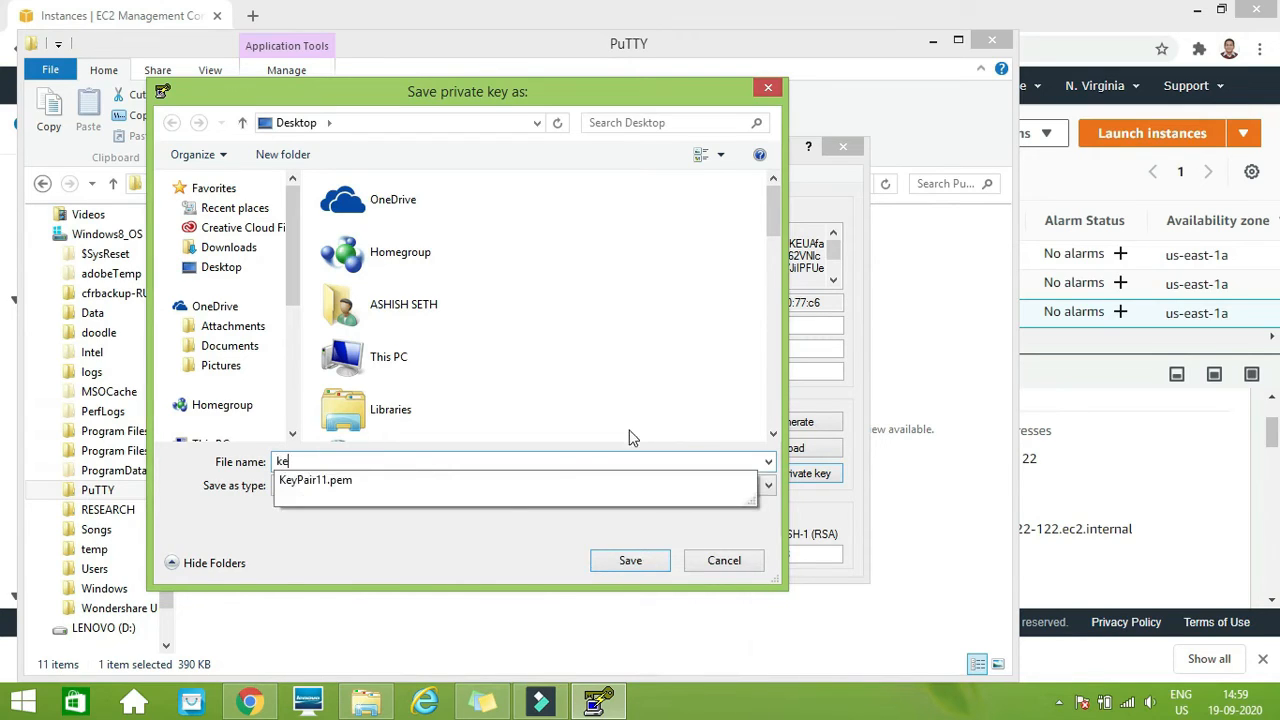
left_click(370, 487)
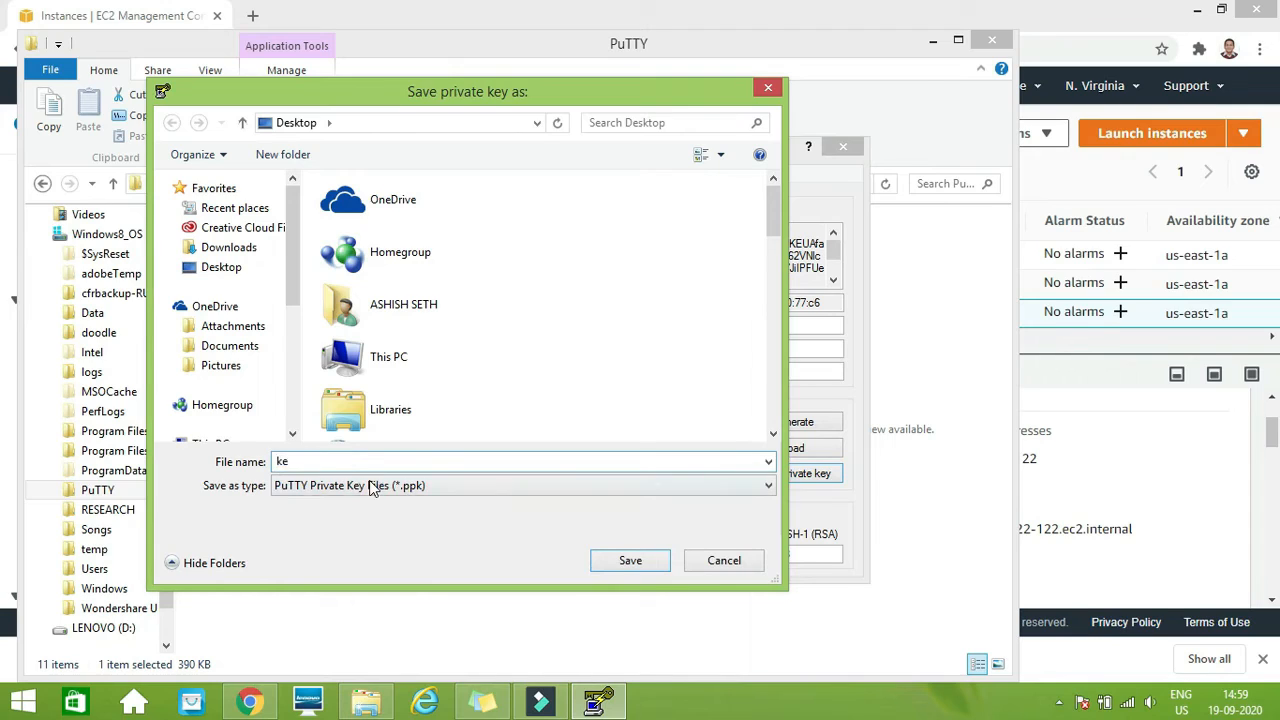
left_click(373, 463)
key("BackSpace")
key("BackSpace")
key("BackSpace")
key("BackSpace")
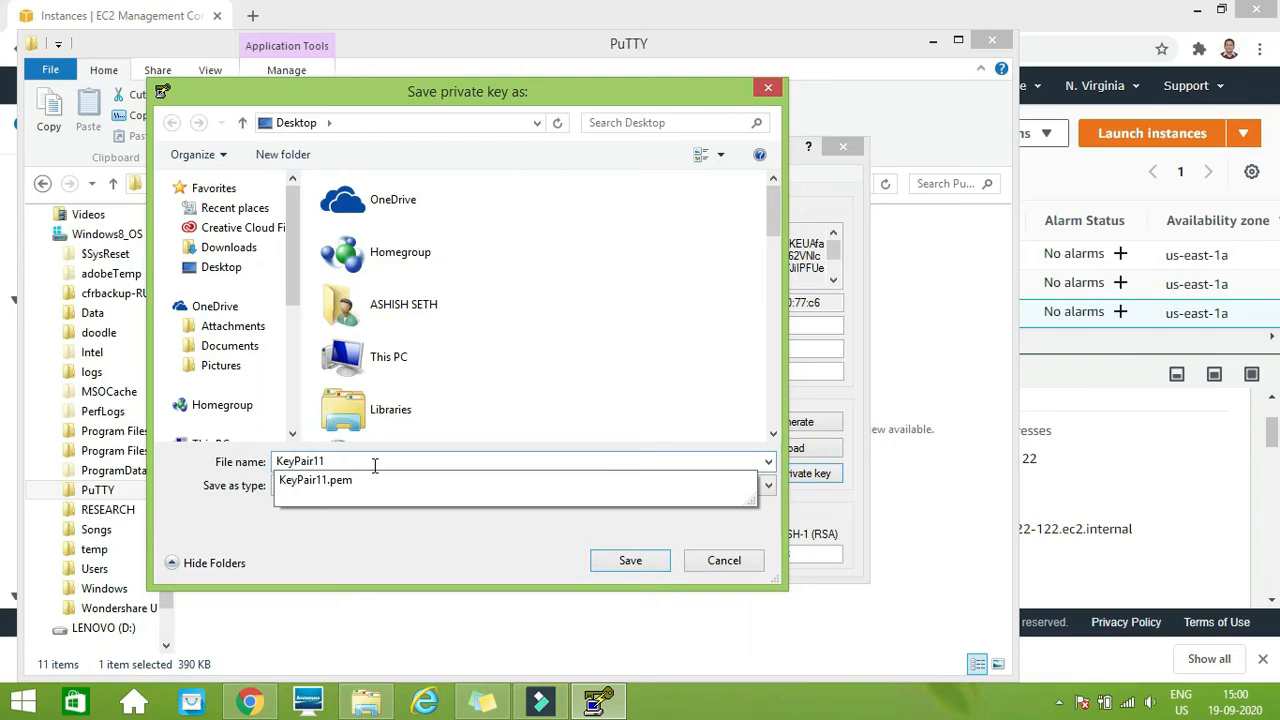
key("Return")
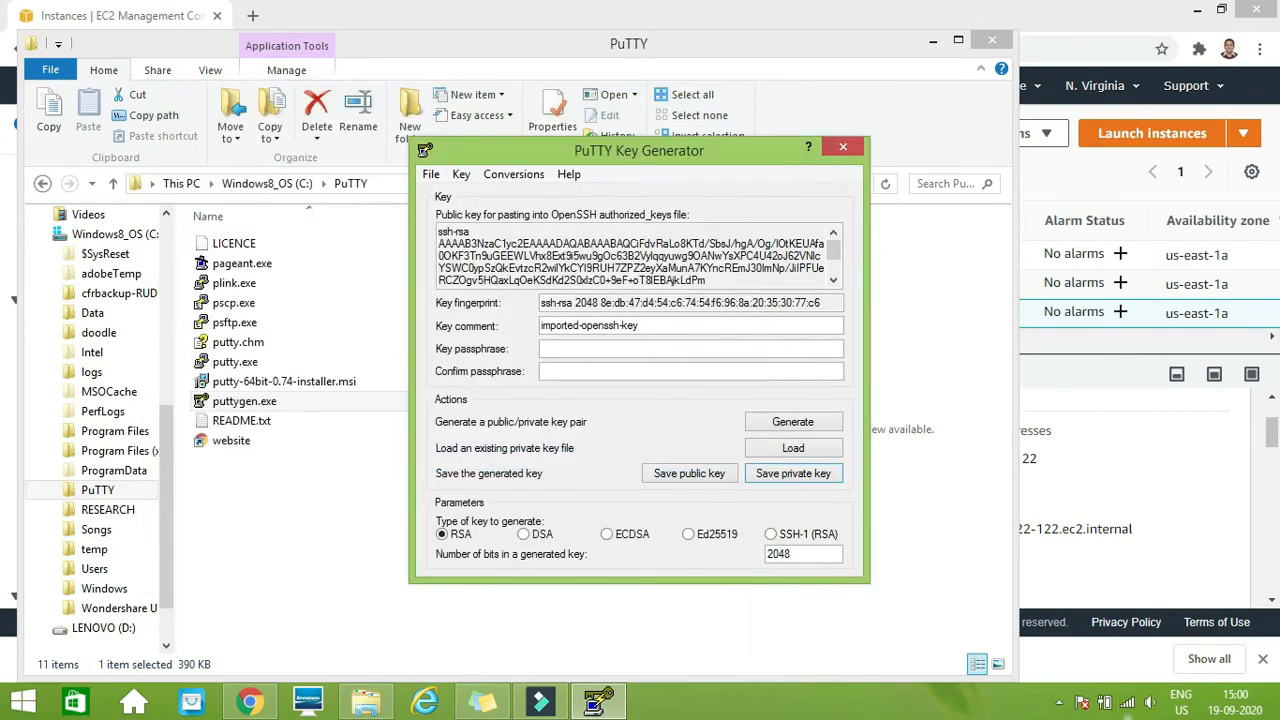
Step: Check the converted KeyPair11.ppk file on the desktop and close the PuTTY Key Generator
left_click(1277, 710)
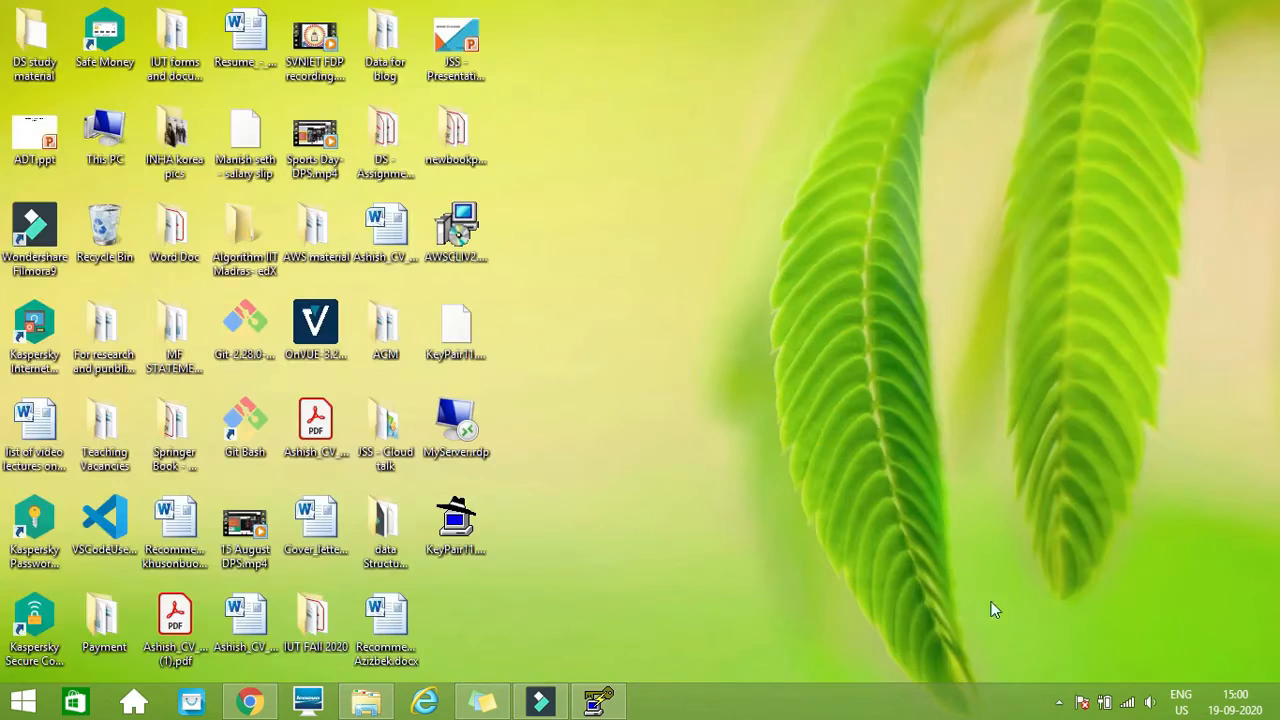
left_click(457, 551)
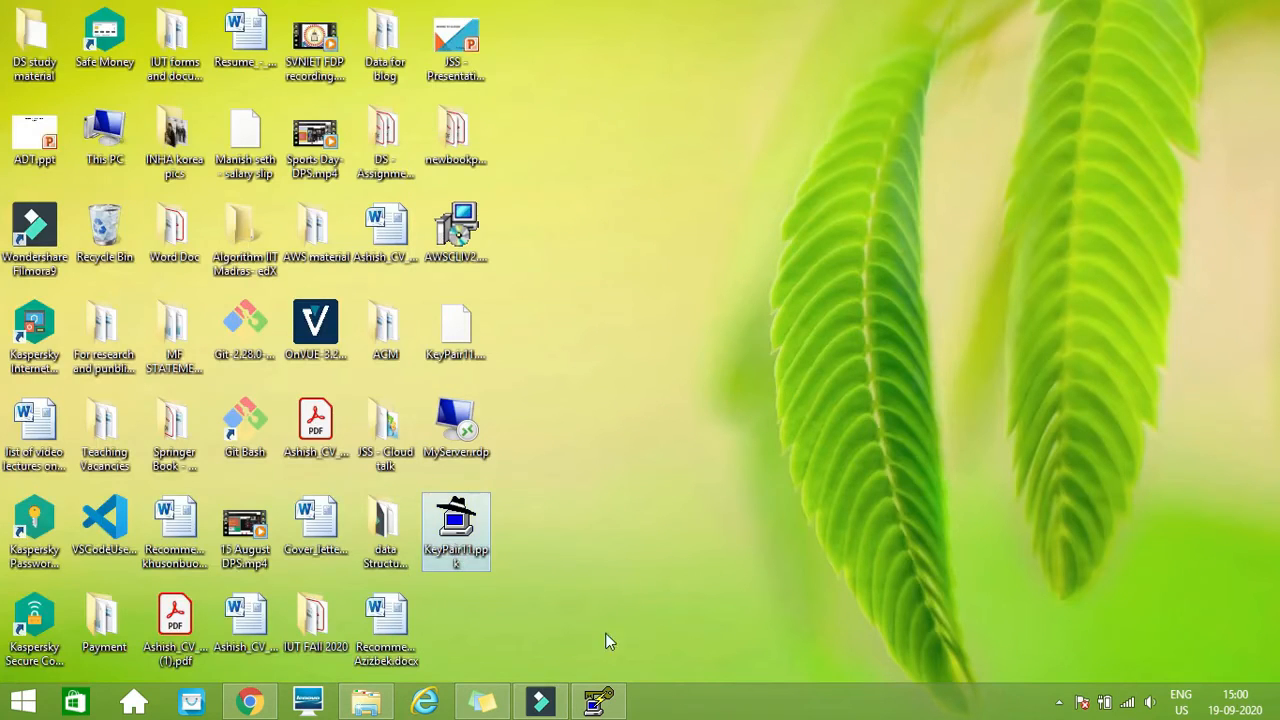
left_click(603, 710)
Step: Start putty.exe and set its host name to MylinuxServer's public IPv4 DNS, ec2-3-91-97-25.compute-1.amazonaws.com, copied from the EC2 console
left_click(372, 712)
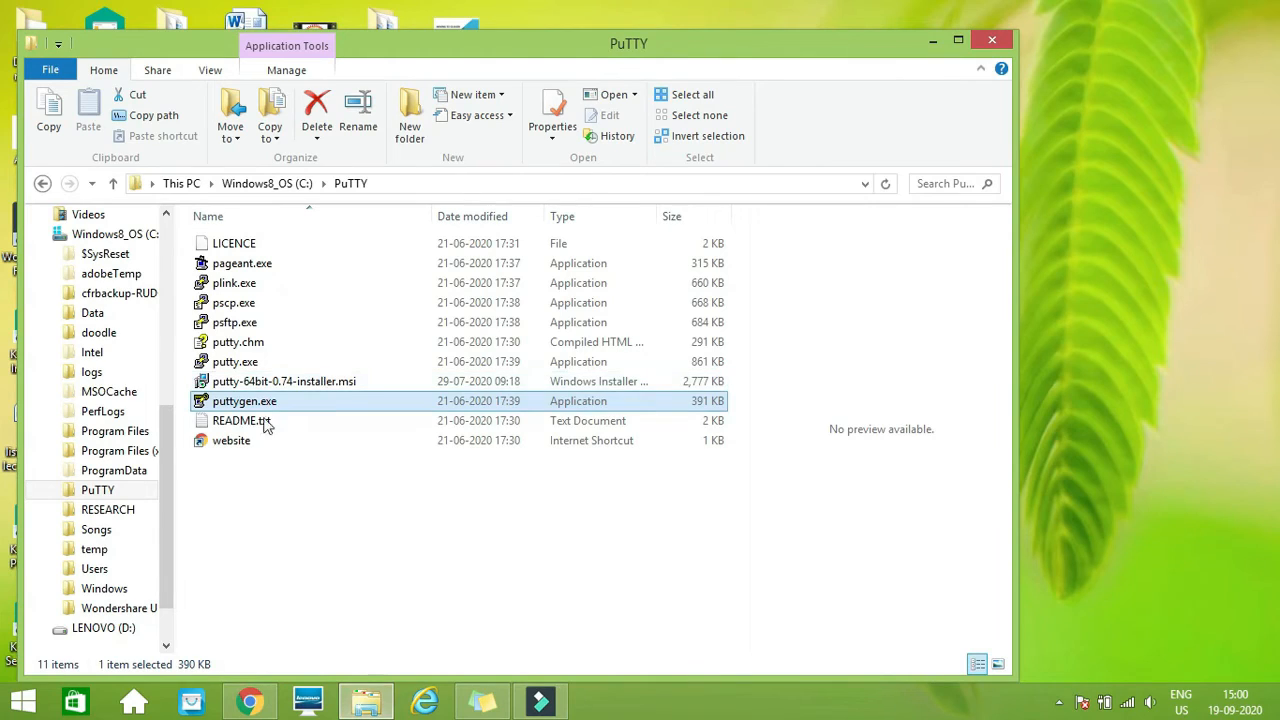
double_click(234, 363)
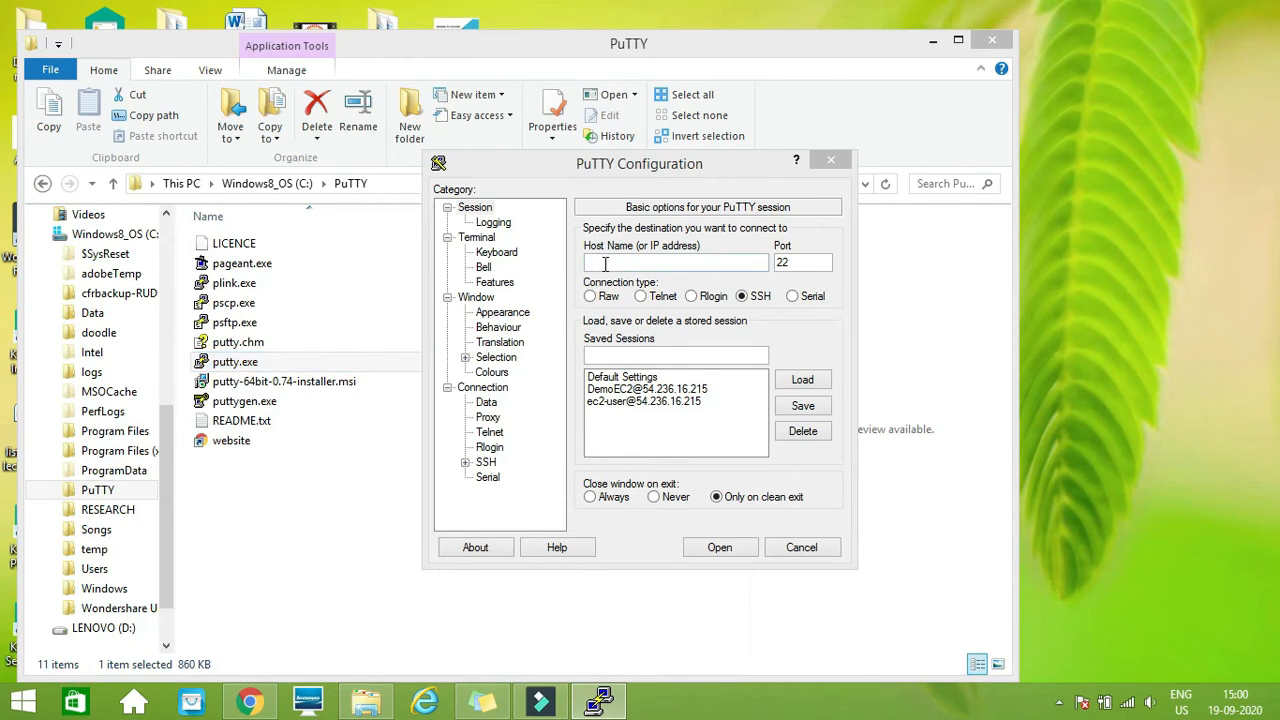
left_click(252, 703)
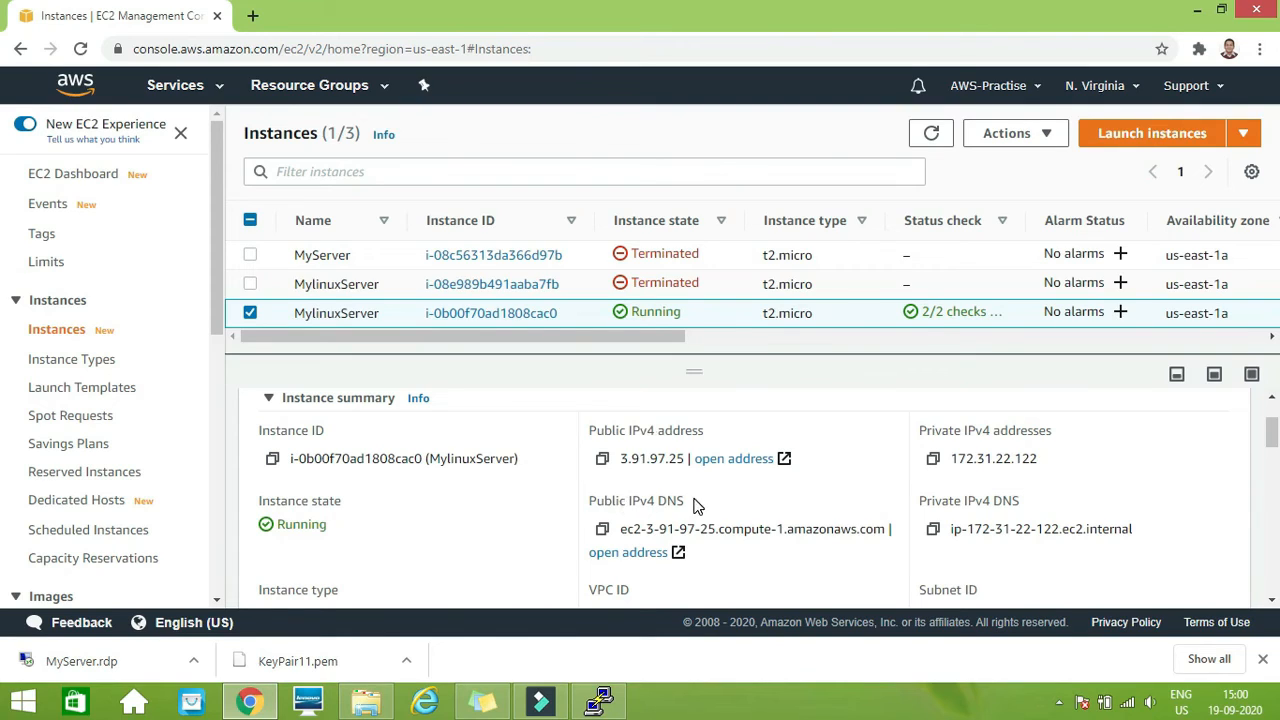
left_click(603, 530)
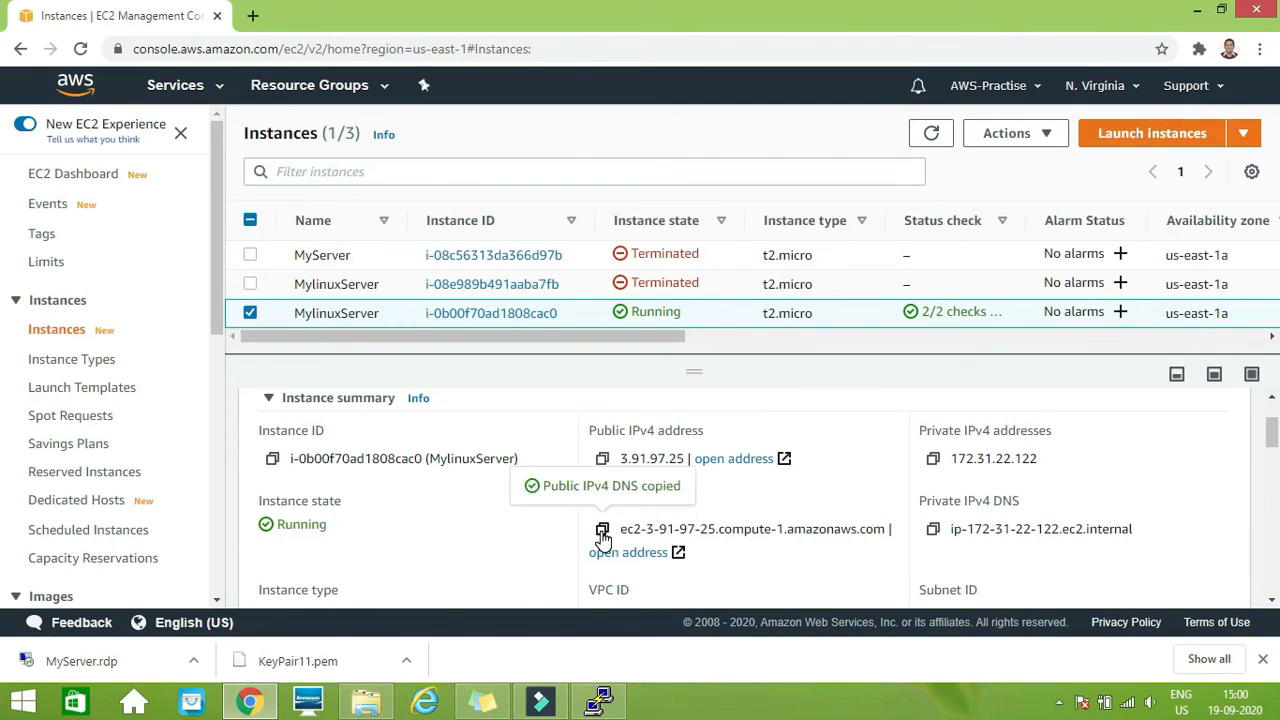
left_click(600, 700)
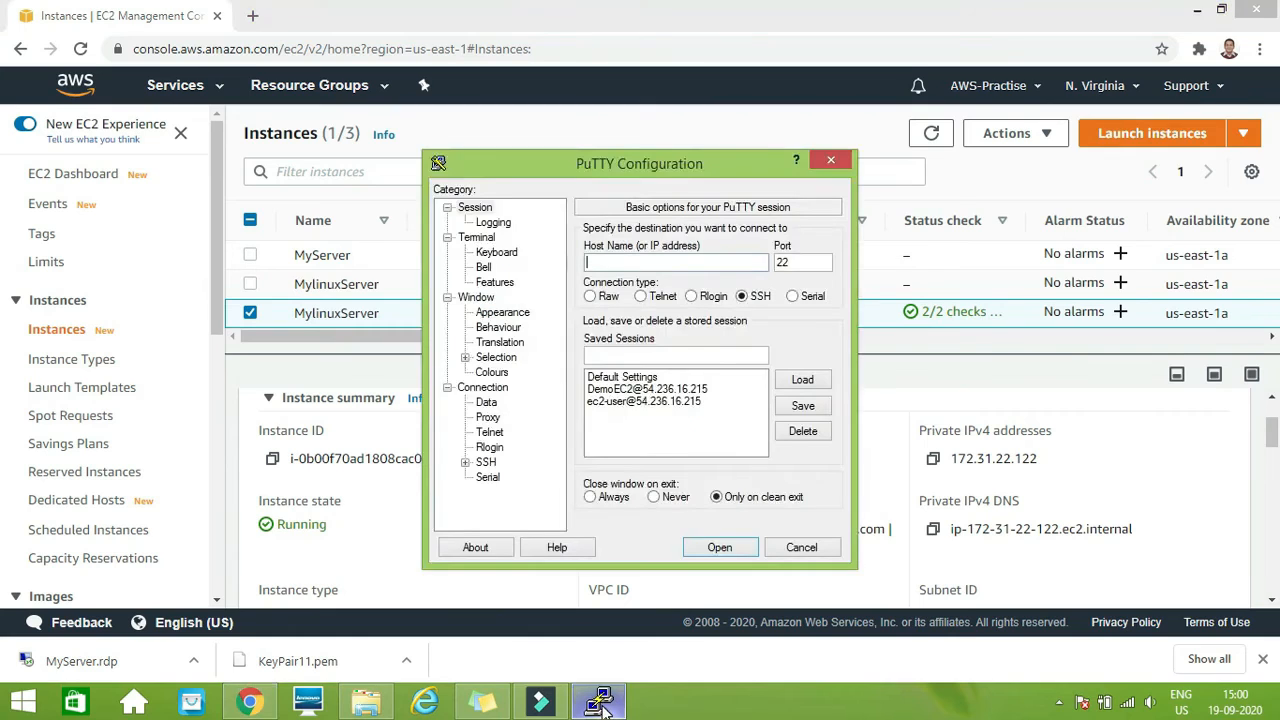
left_click(632, 267)
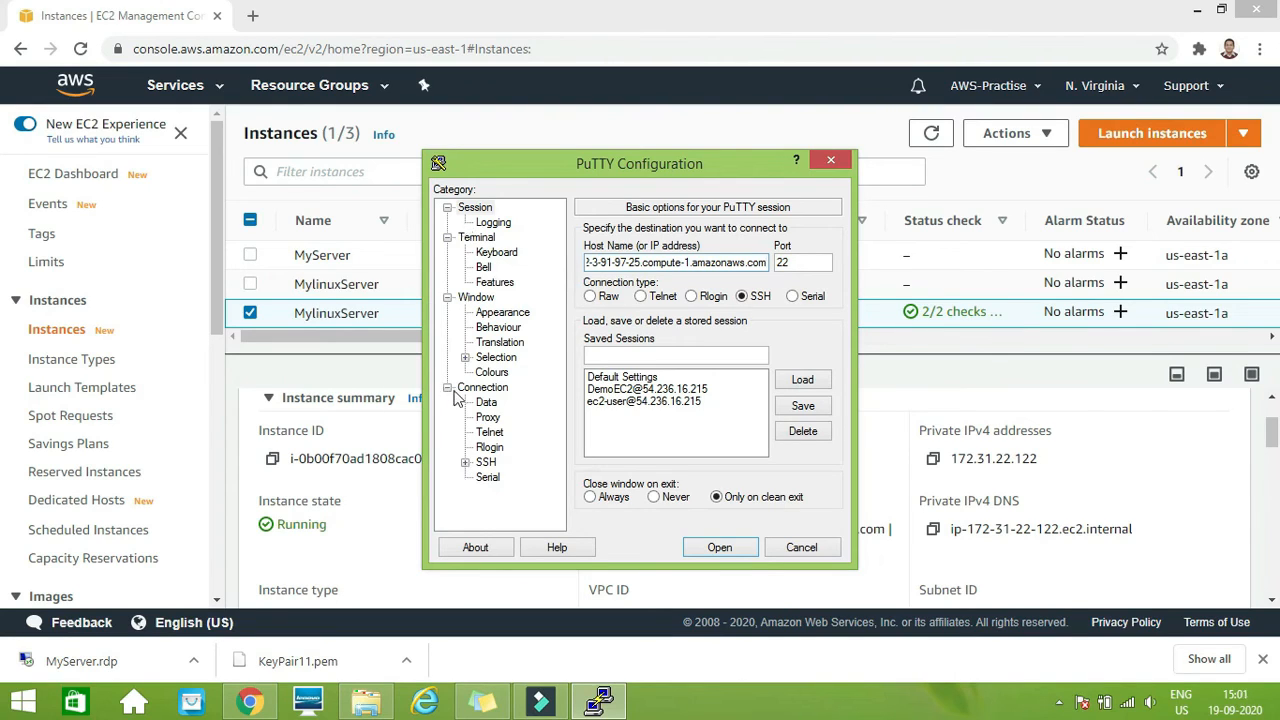
Step: Set KeyPair11.ppk from the Desktop as the private key file for SSH authentication
left_click(465, 463)
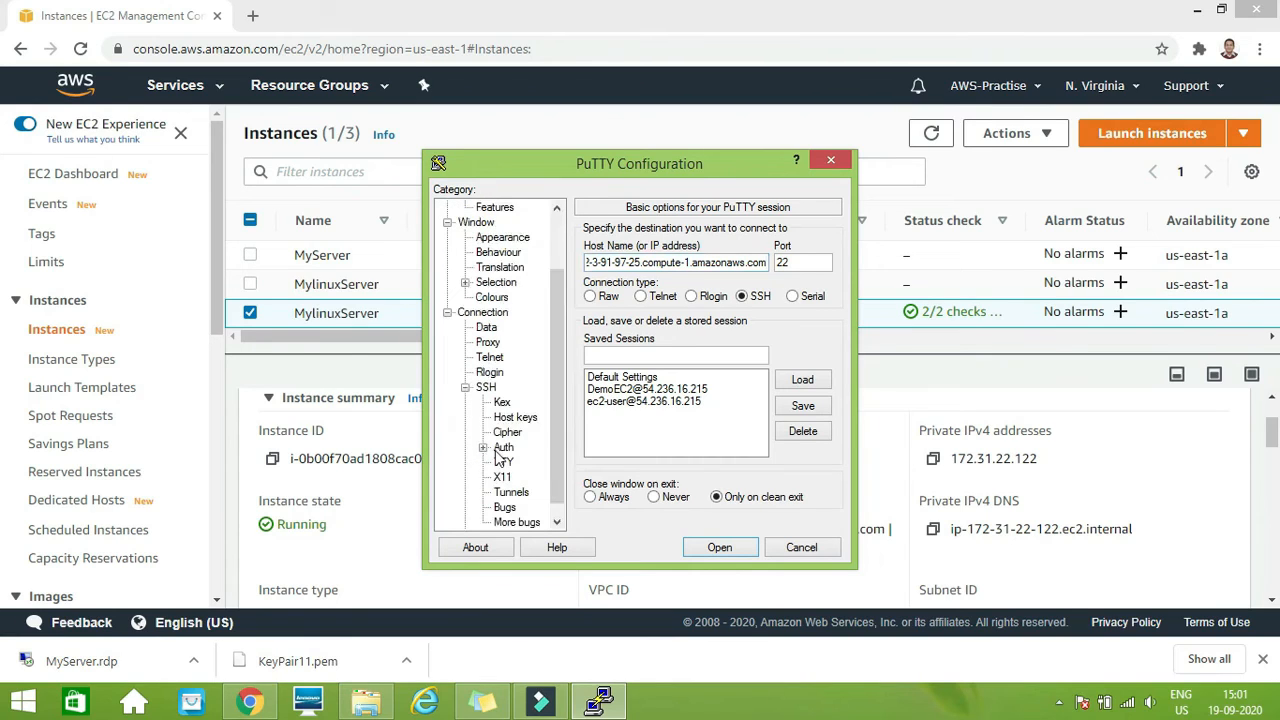
left_click(502, 449)
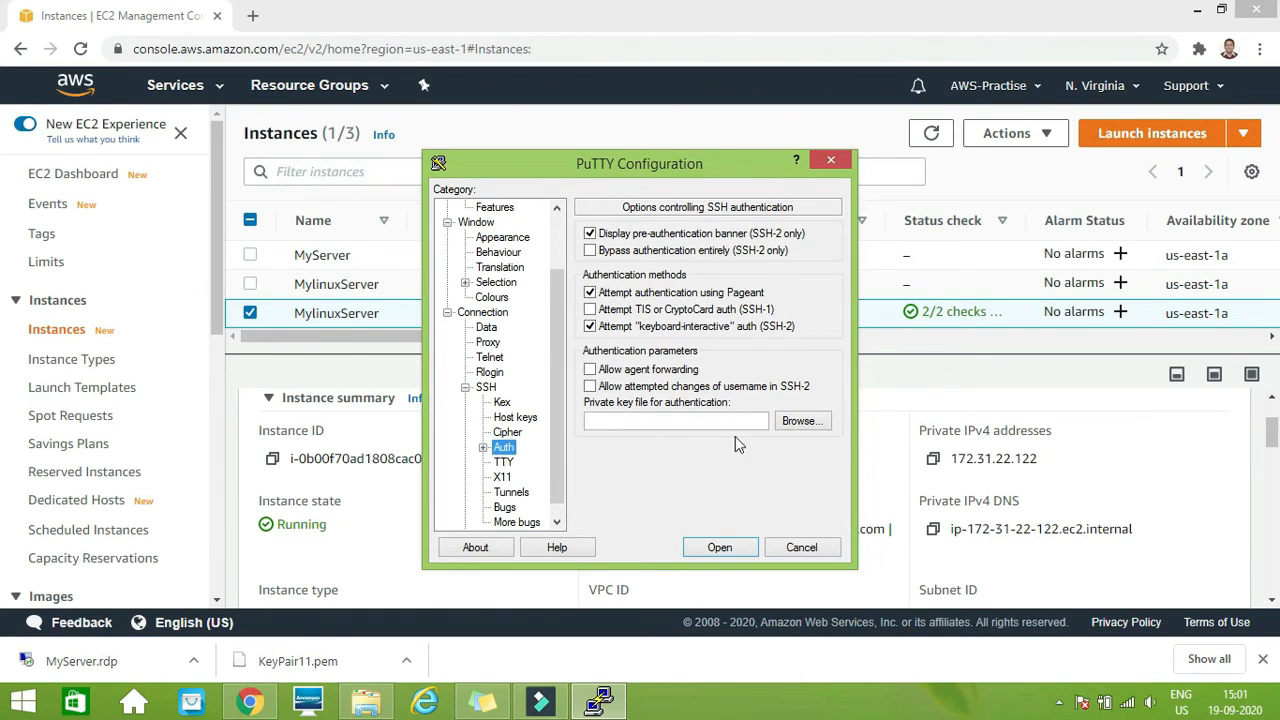
left_click(790, 422)
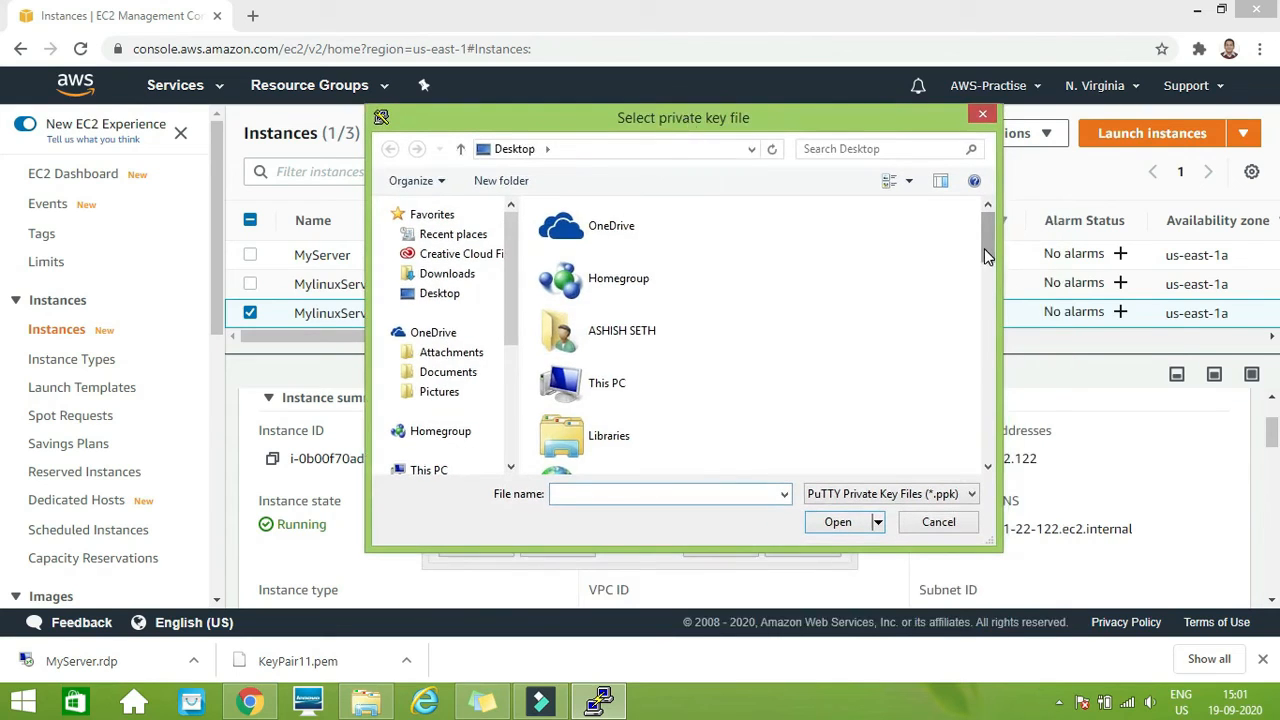
left_click_drag(984, 248, 992, 440)
left_click(622, 452)
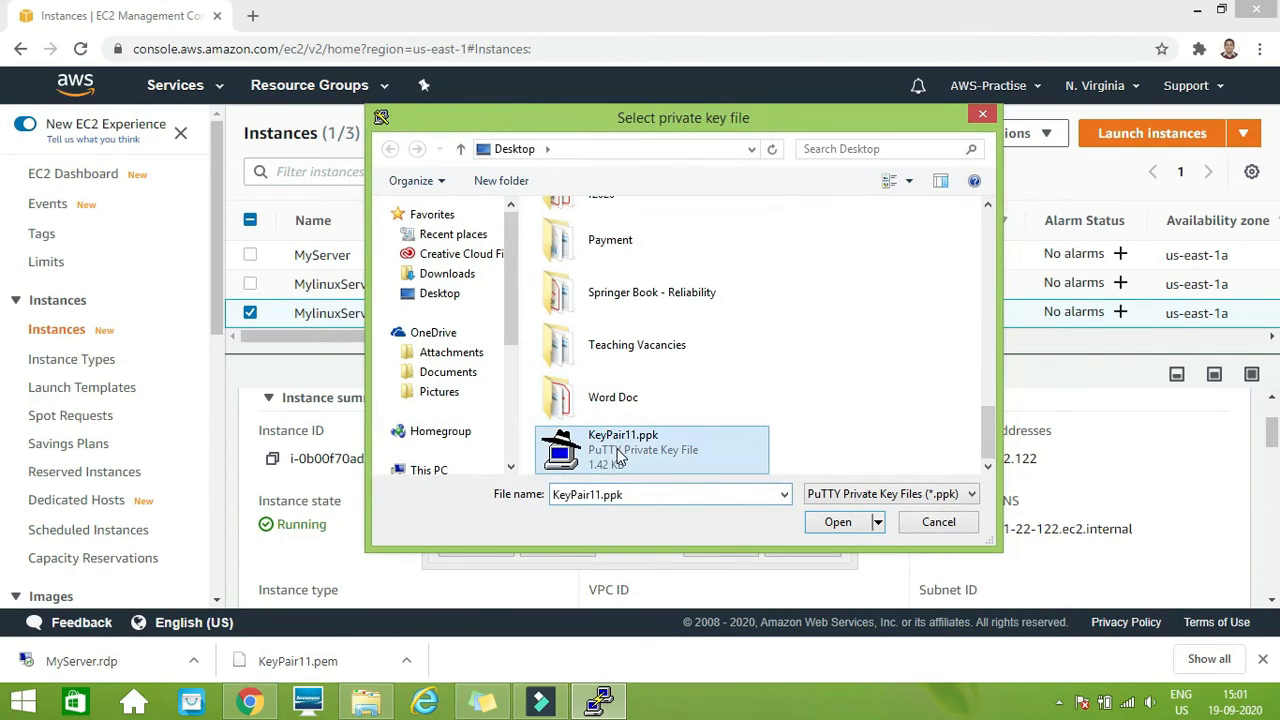
left_click(837, 522)
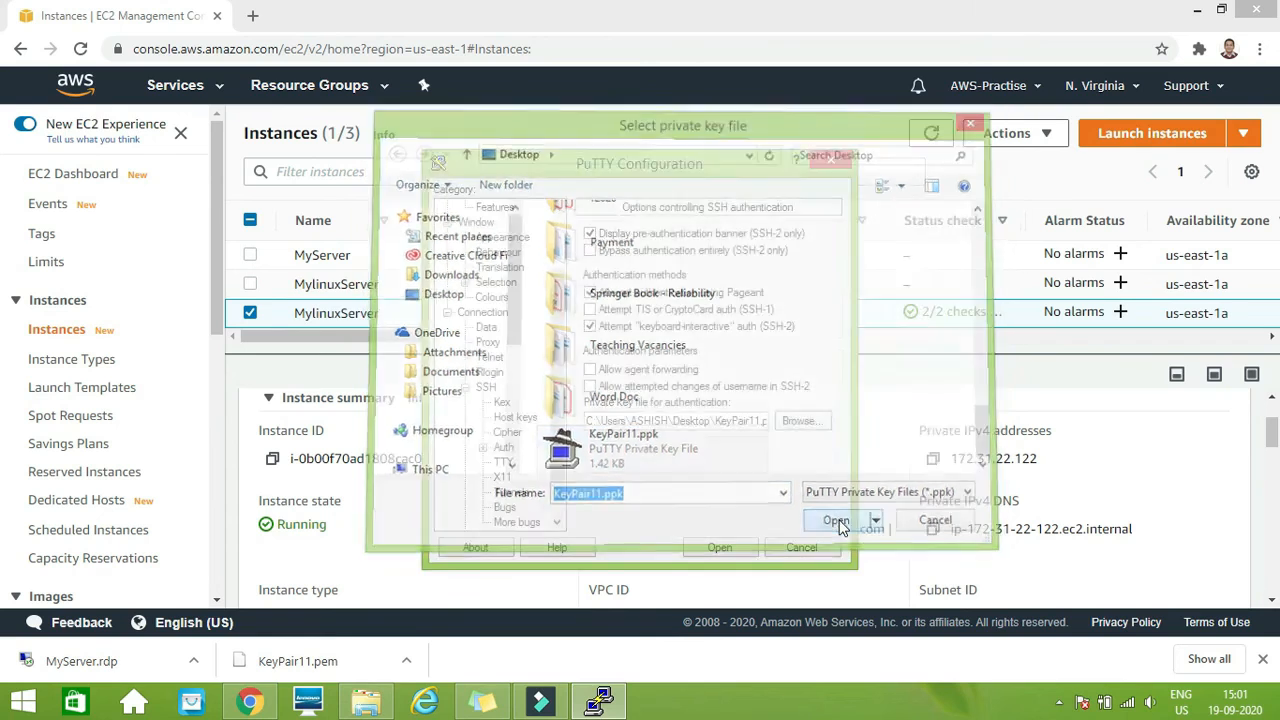
Step: Open the SSH session to the instance, accepting and caching the server's host key, and move the terminal window towards the screen's centre
left_click(718, 548)
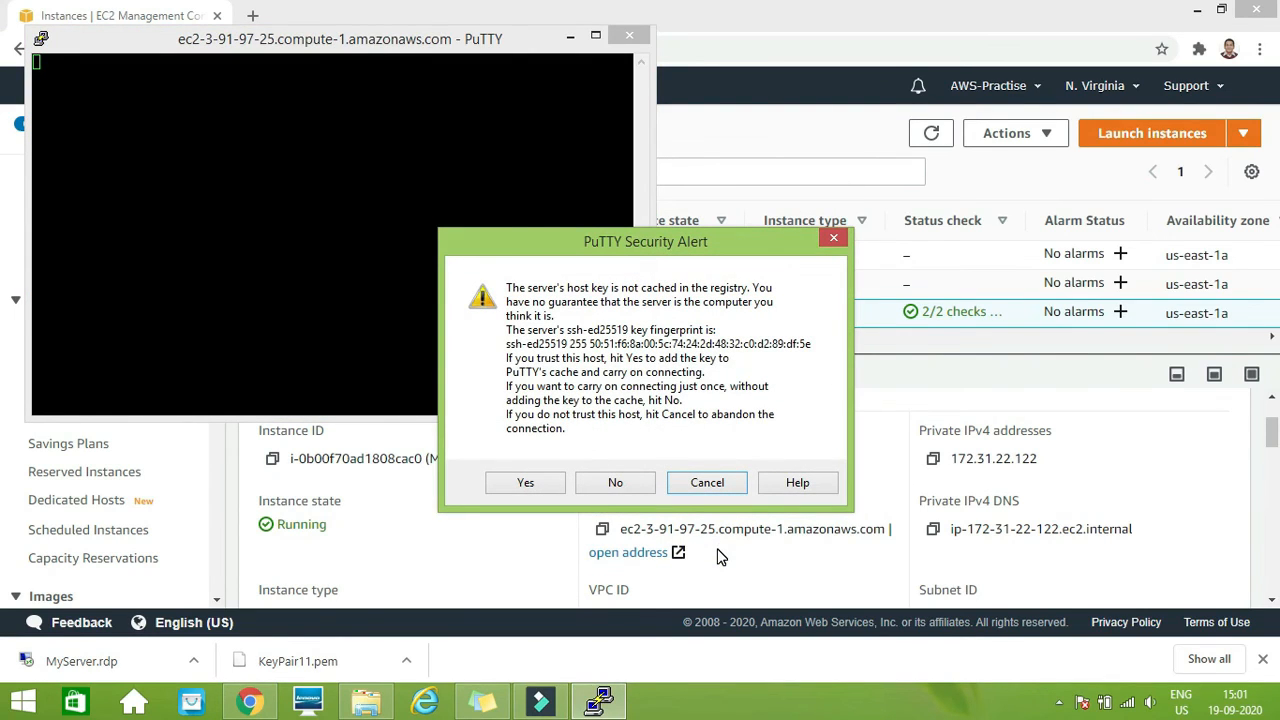
left_click(523, 481)
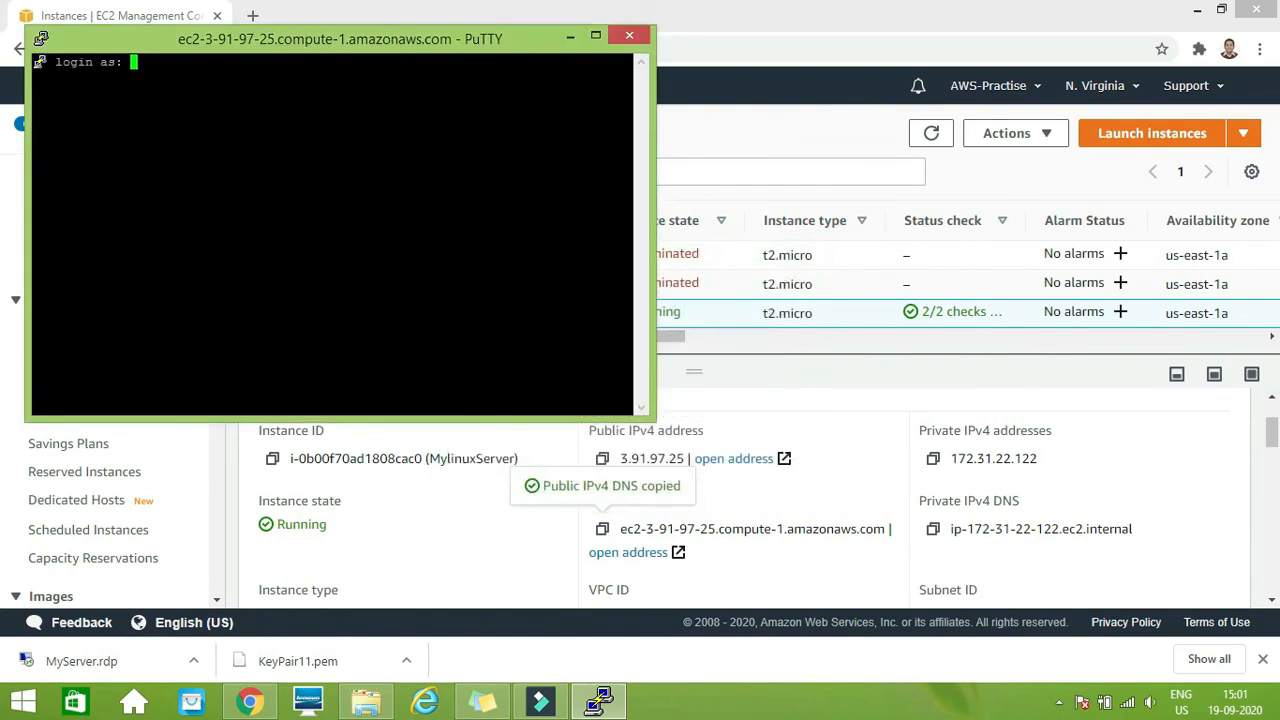
left_click_drag(281, 45, 622, 84)
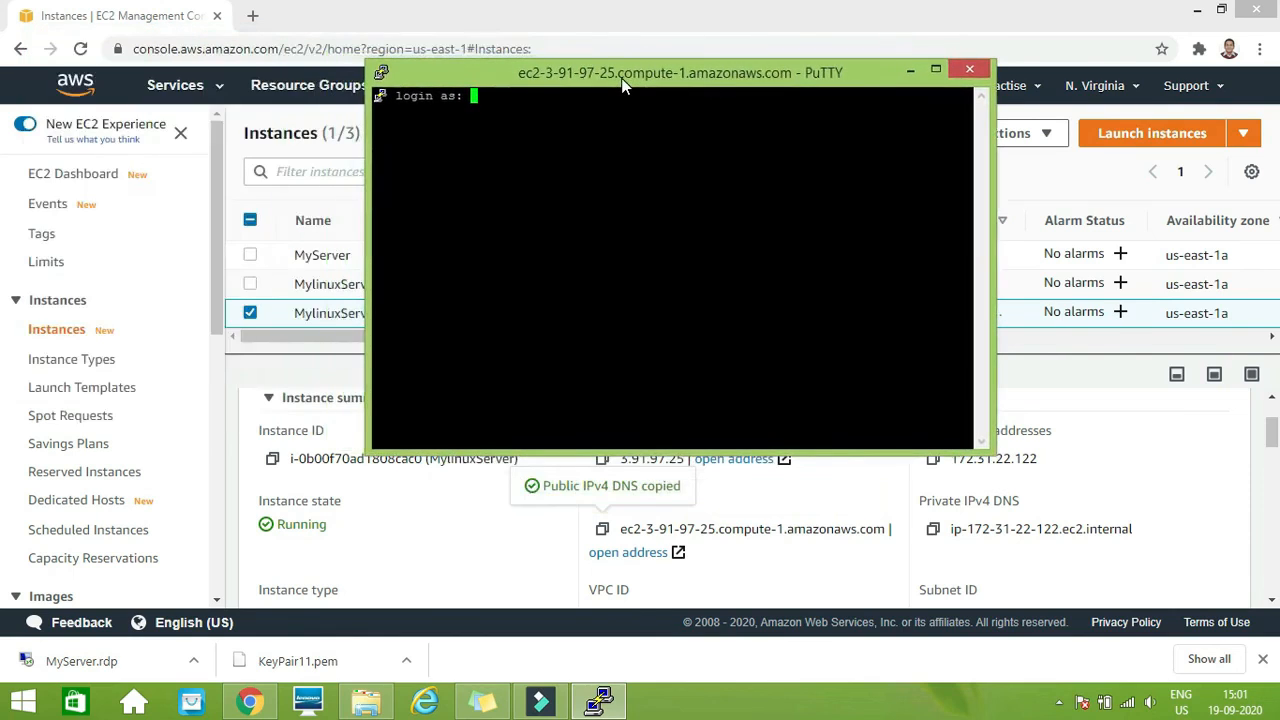
Step: Log in to the instance as ec2-user and run ls to list the home directory
type("ec2-user")
key("Return")
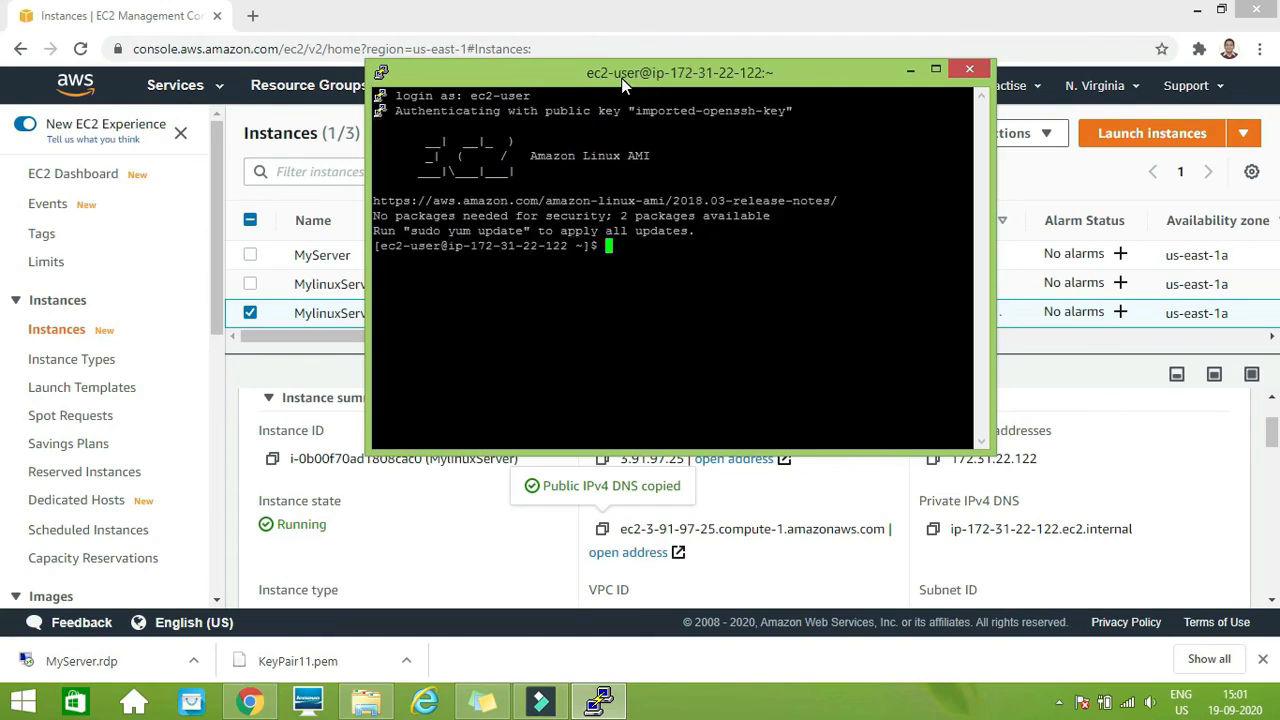
type("ls")
key("Return")
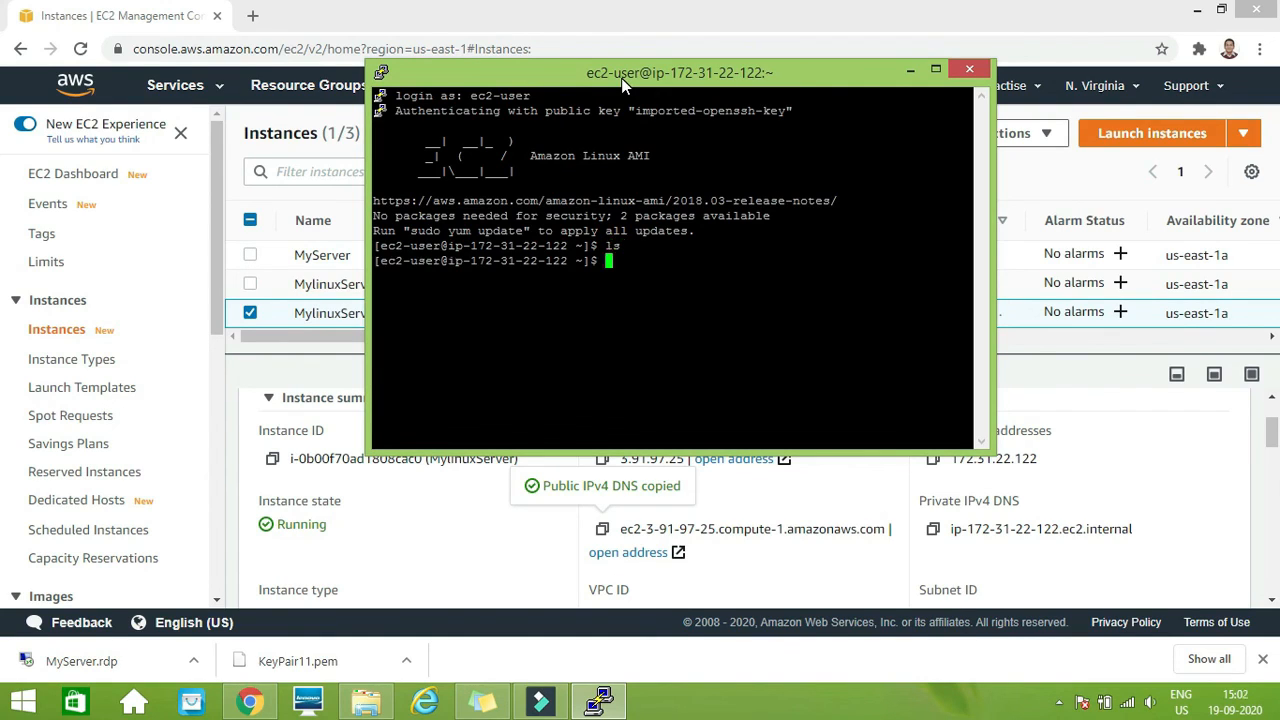